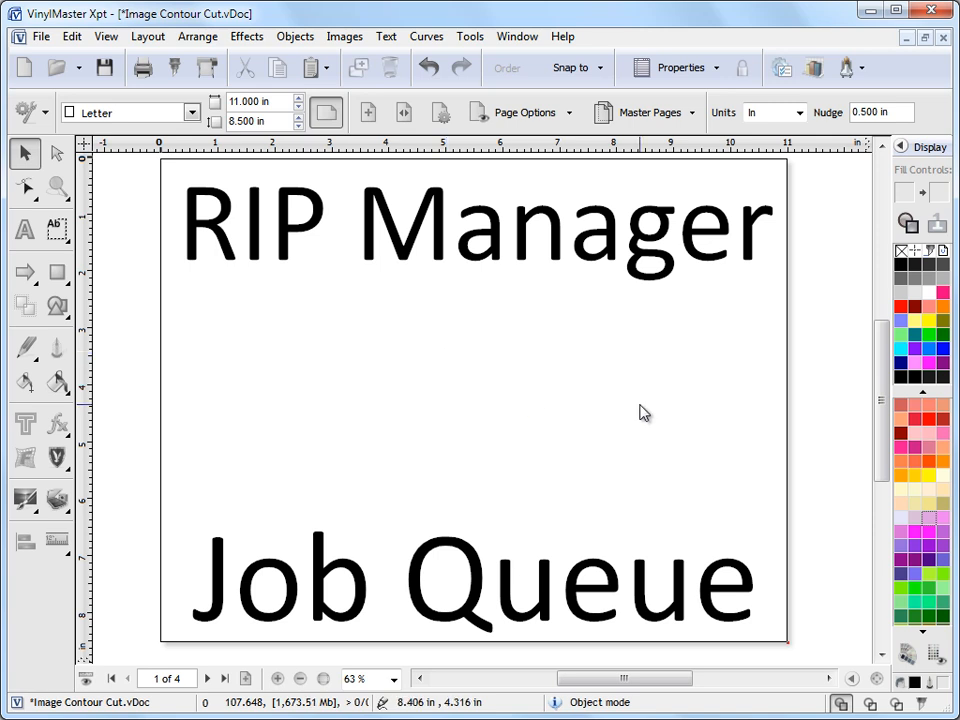
# Step: Open RIP Manager and preview the current pending jobs, from Image Contour Cut and Wild Flowers Florist 02 to Dairy Foods
pyautogui.click(863, 70)
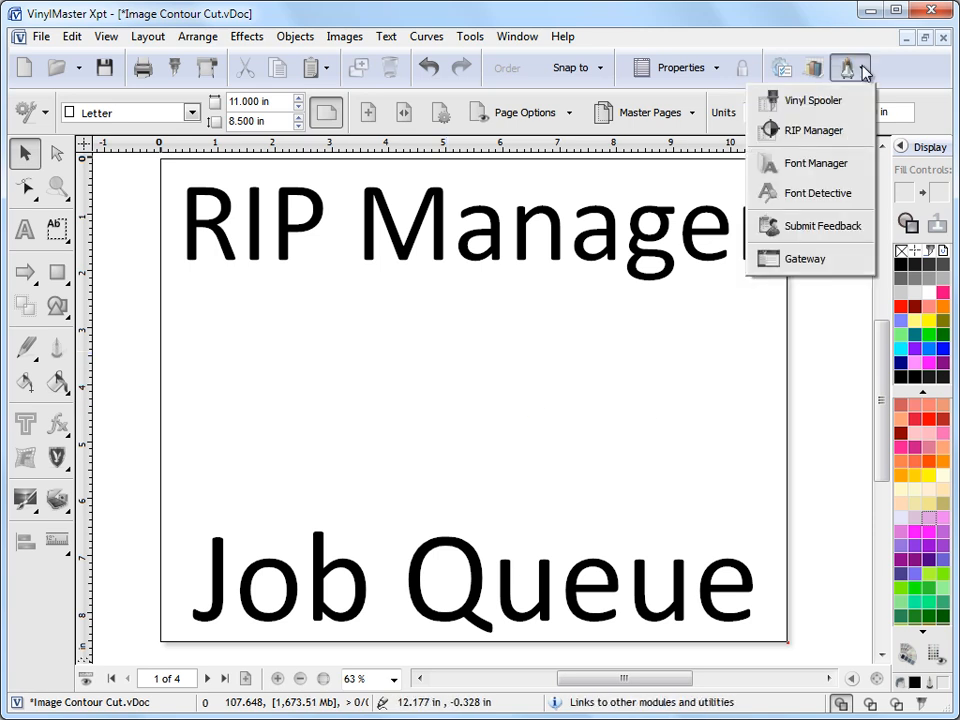
pyautogui.click(806, 131)
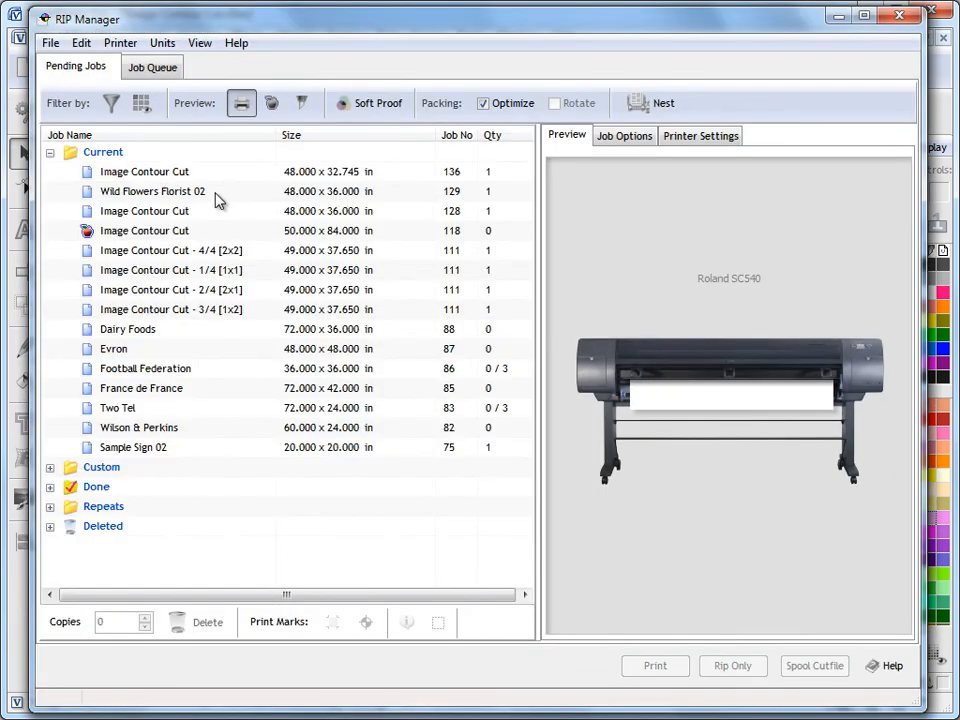
pyautogui.click(166, 175)
pyautogui.click(148, 196)
pyautogui.click(145, 212)
pyautogui.click(142, 231)
pyautogui.click(139, 251)
pyautogui.click(137, 271)
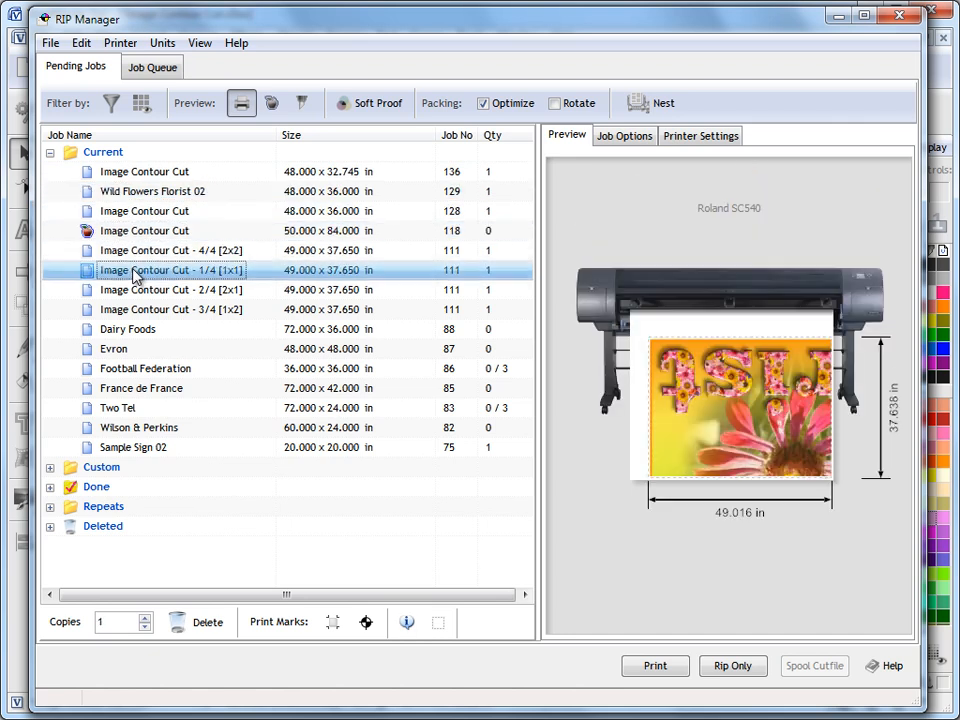
pyautogui.click(139, 330)
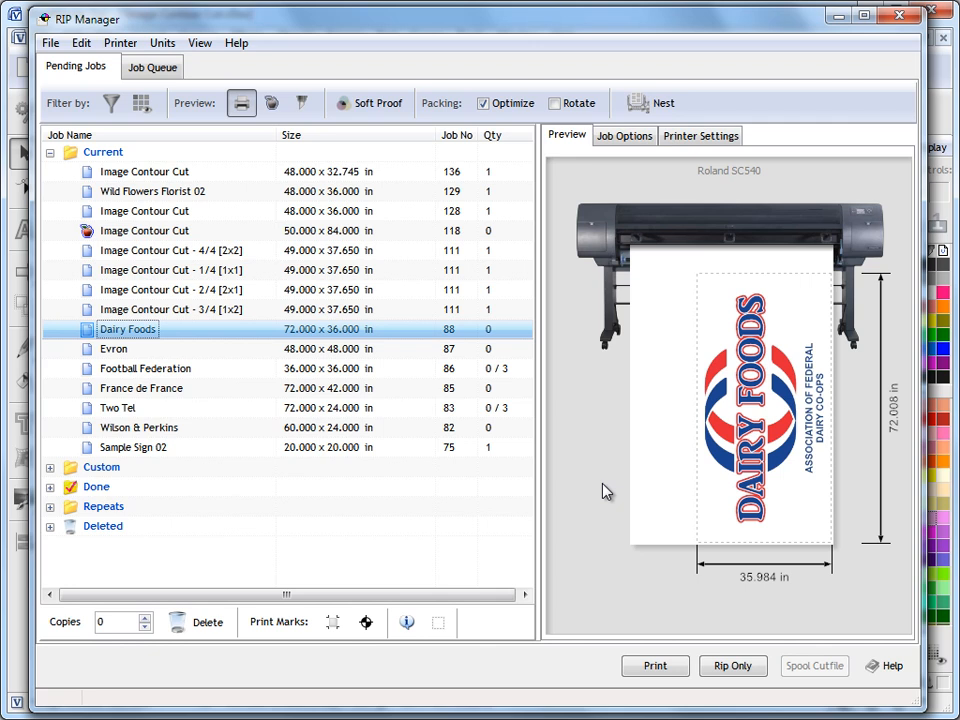
# Step: Examine the jobs in the job queue, comparing the previews of ripped, printed and waiting entries
pyautogui.click(141, 66)
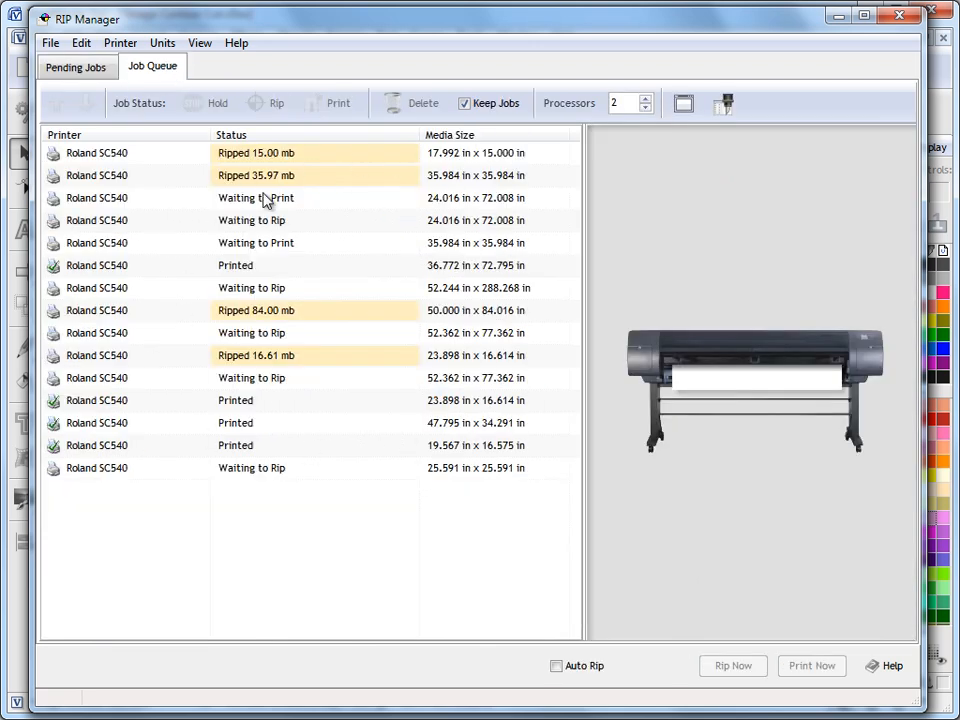
pyautogui.click(280, 472)
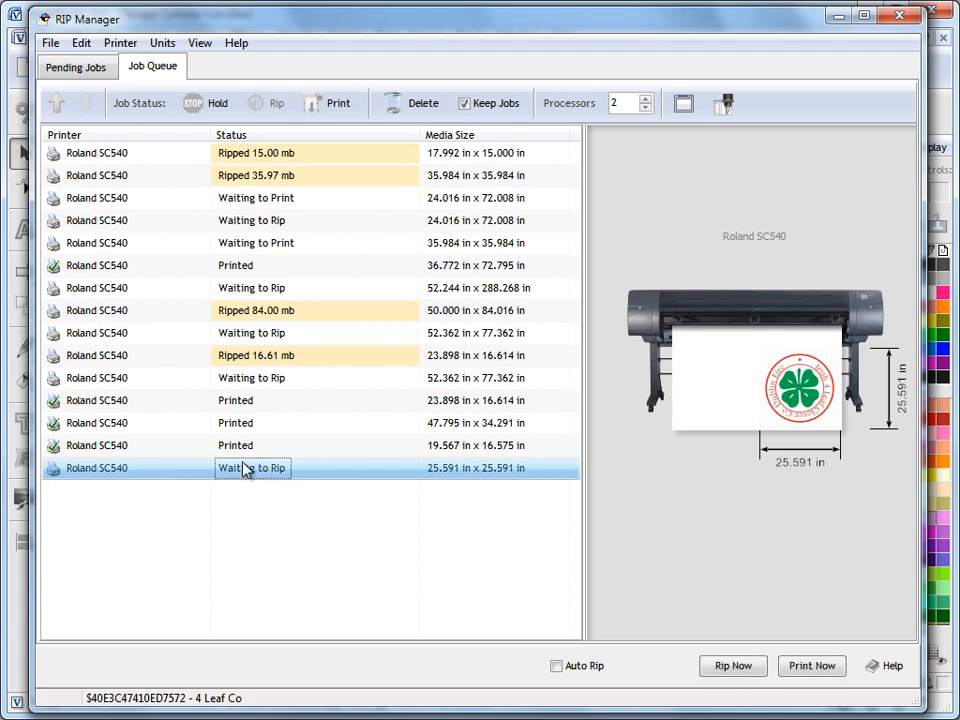
pyautogui.click(232, 360)
pyautogui.click(227, 247)
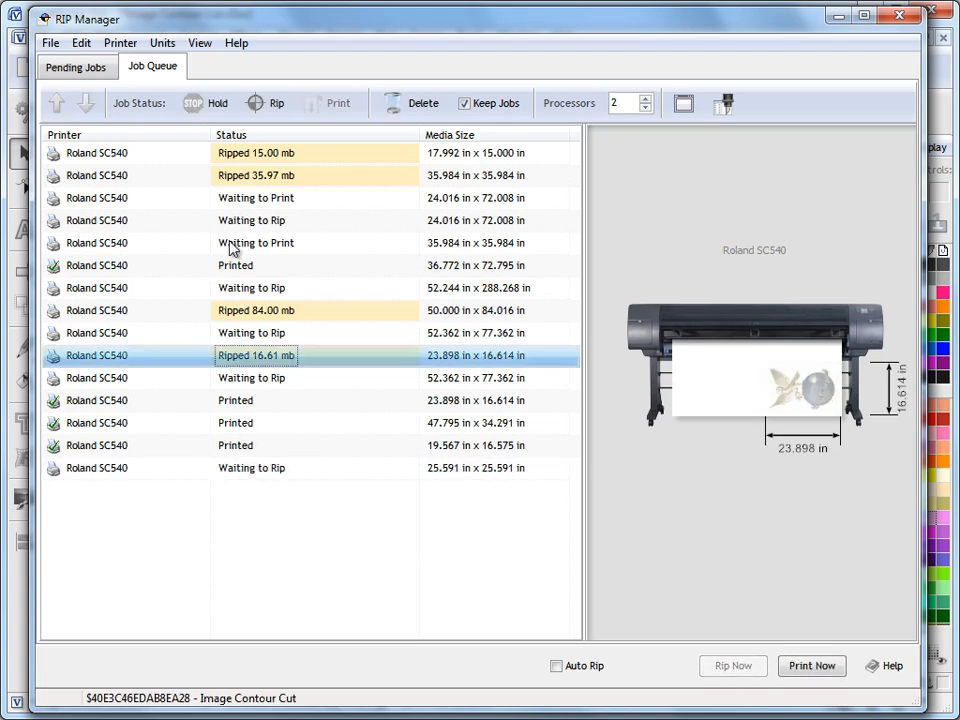
pyautogui.click(234, 177)
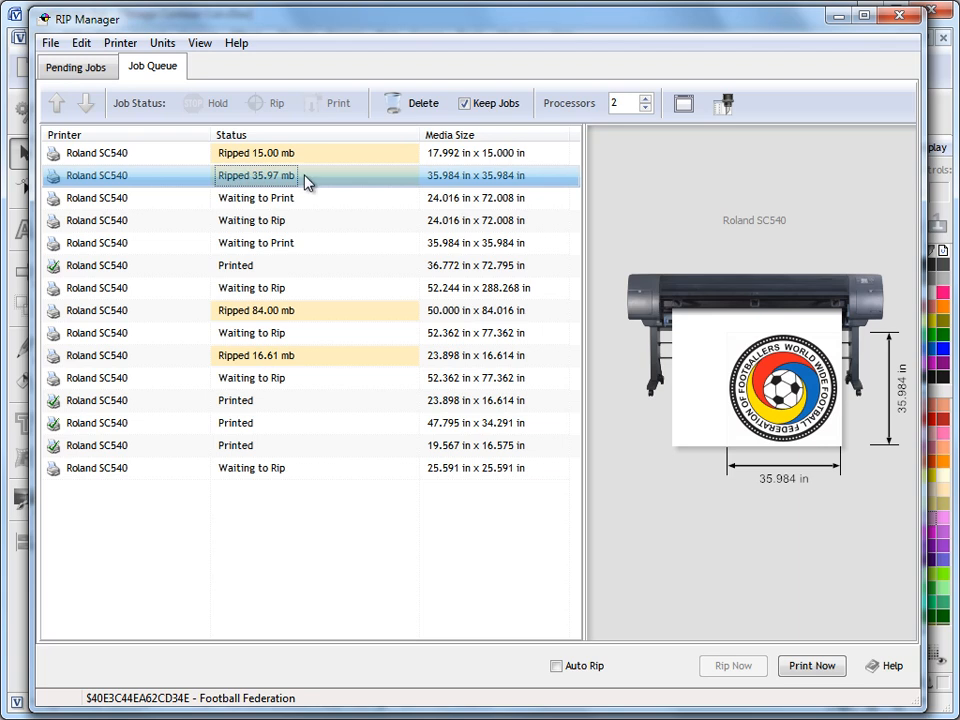
pyautogui.click(285, 202)
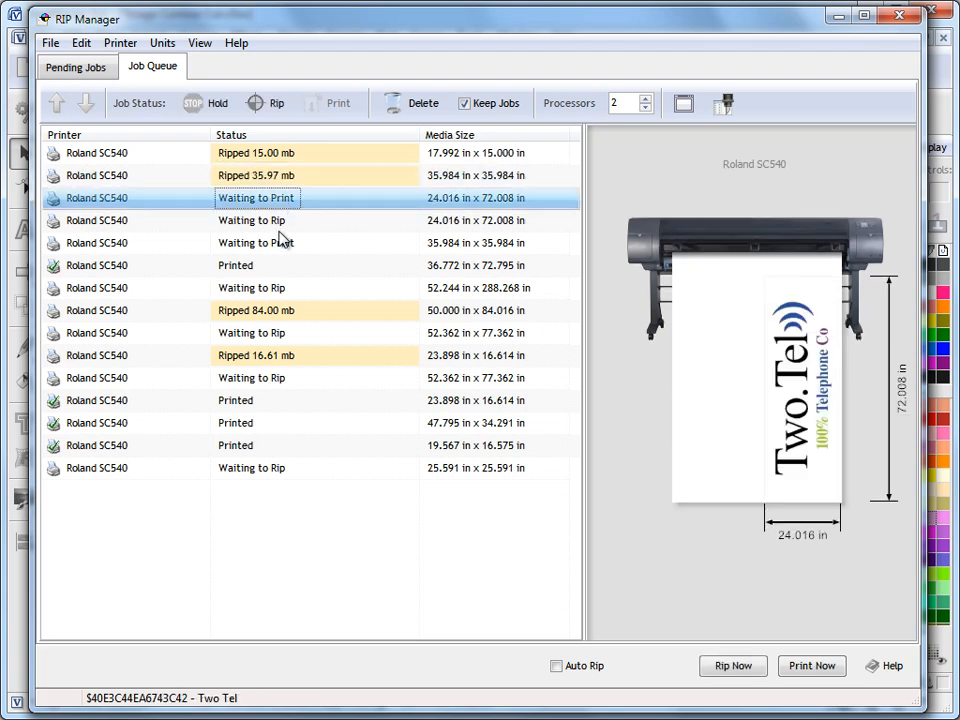
pyautogui.click(280, 230)
pyautogui.click(272, 273)
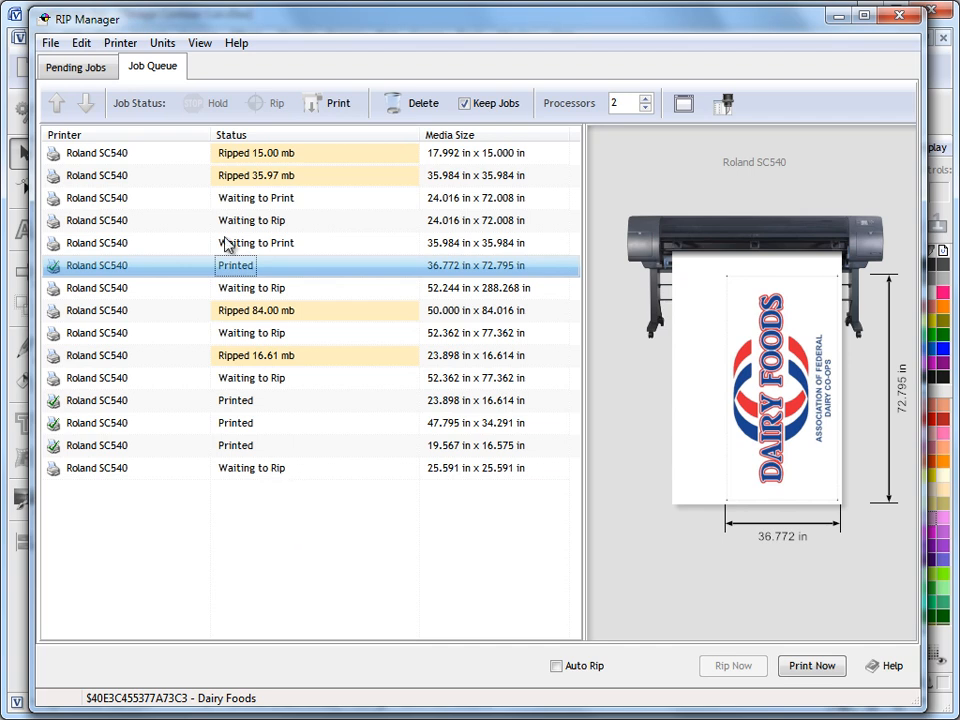
# Step: Send the pending Evron job to the job queue for ripping only and select its queue entry
pyautogui.click(76, 64)
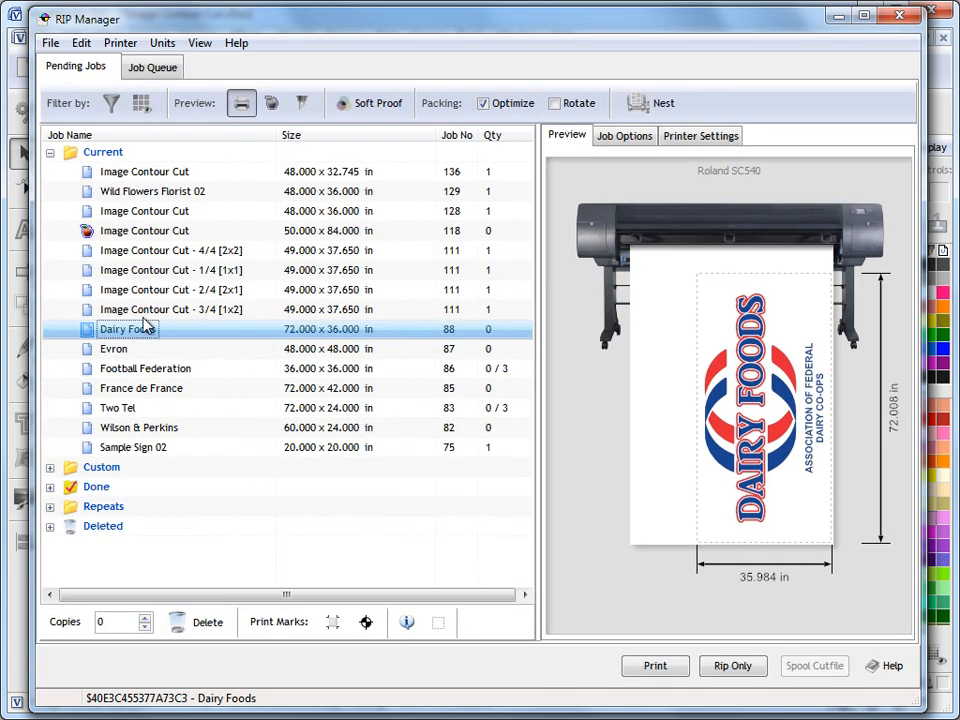
pyautogui.click(144, 350)
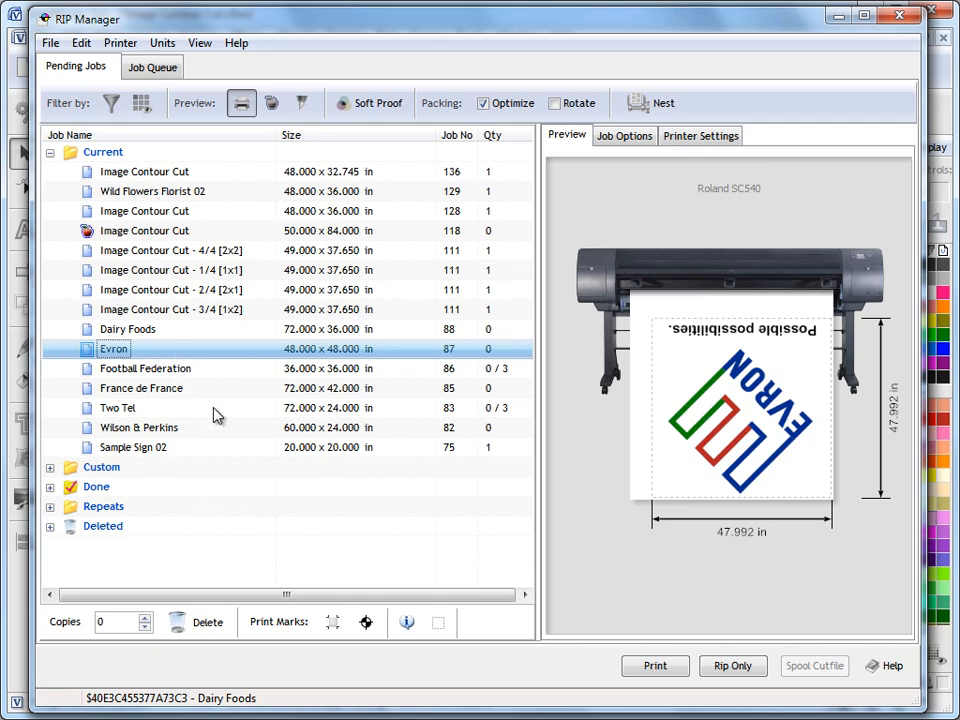
pyautogui.click(733, 667)
pyautogui.click(143, 74)
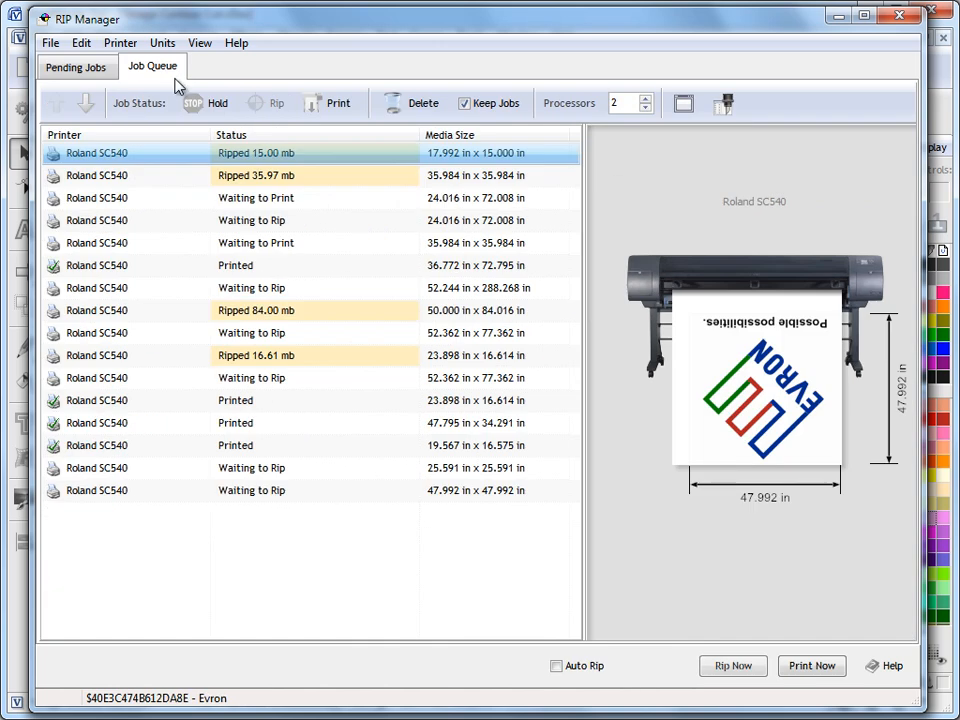
pyautogui.click(275, 491)
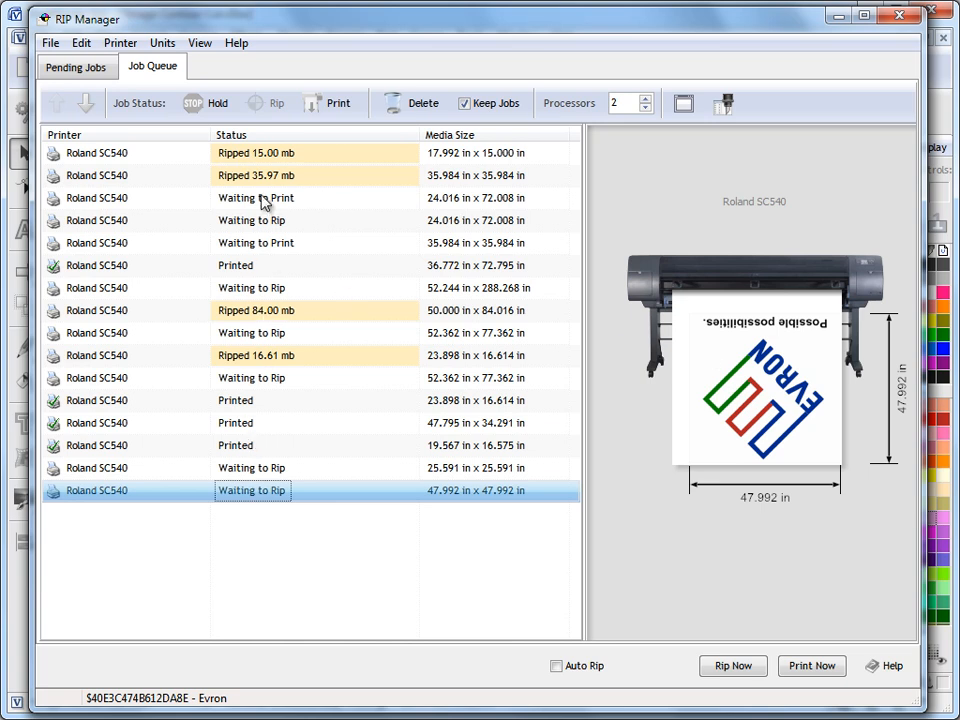
pyautogui.click(60, 67)
pyautogui.click(145, 70)
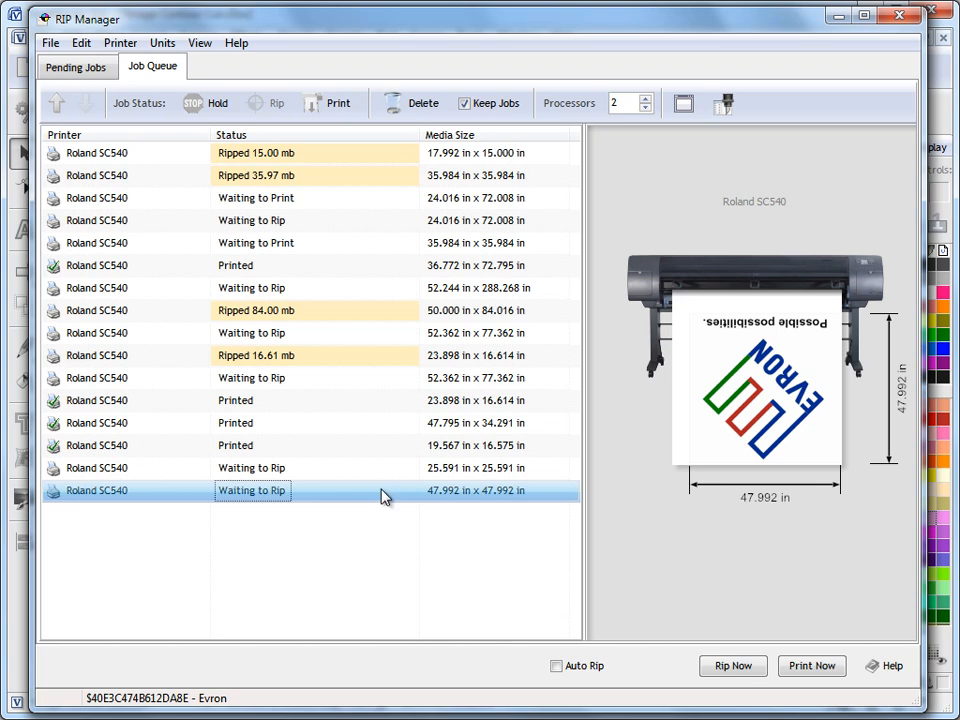
# Step: Print the pending Sample Sign 02 job and confirm printing it in the job queue
pyautogui.click(72, 63)
pyautogui.click(146, 329)
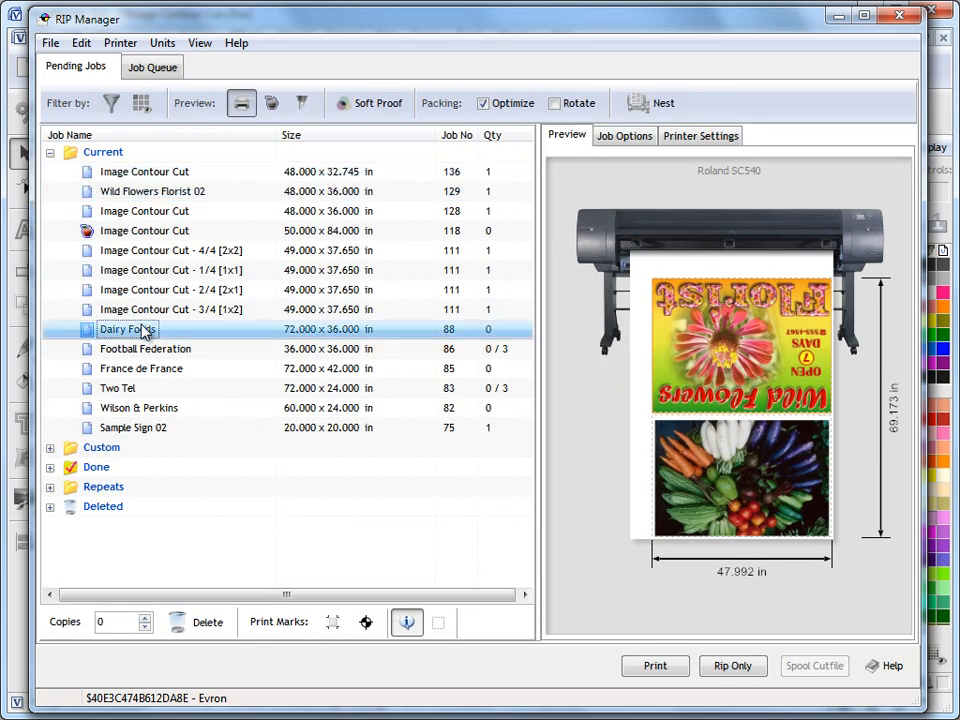
pyautogui.click(157, 390)
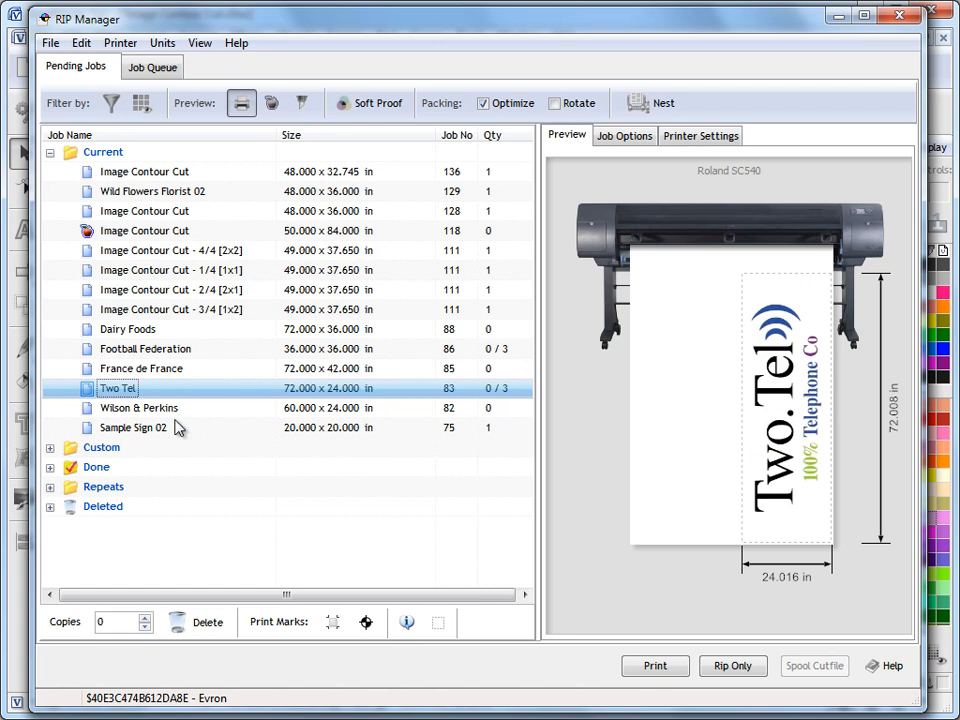
pyautogui.click(144, 410)
pyautogui.click(146, 428)
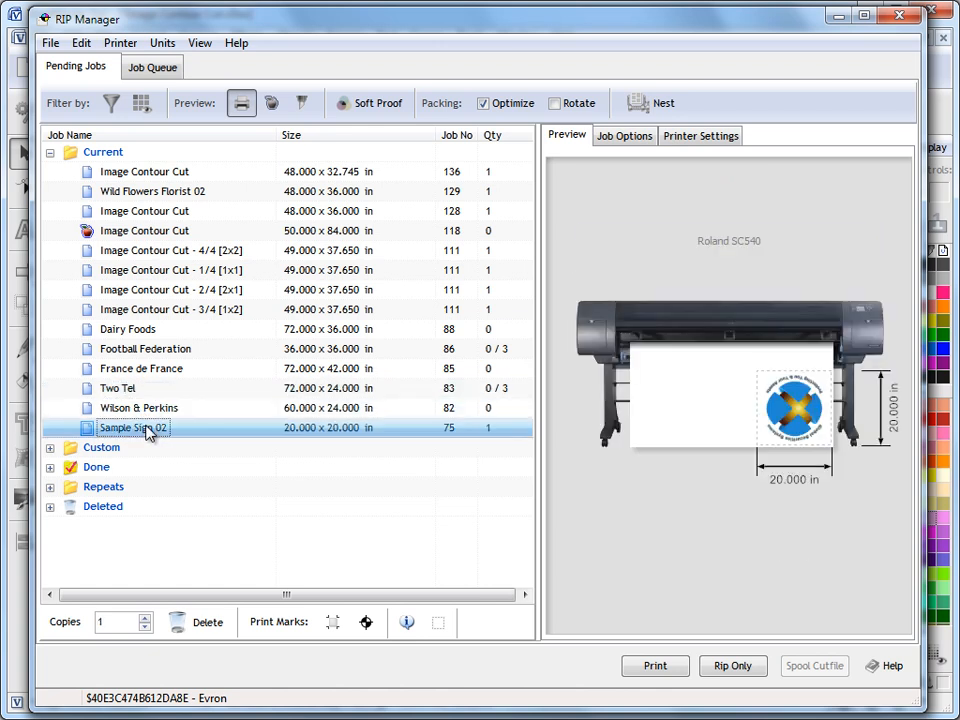
pyautogui.click(655, 666)
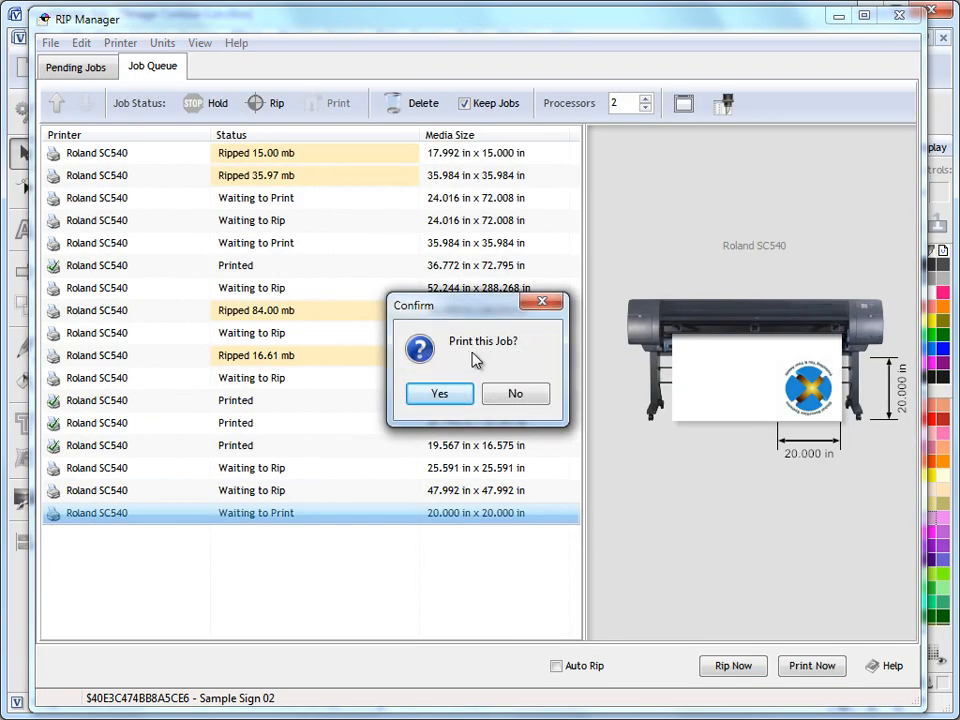
pyautogui.click(440, 394)
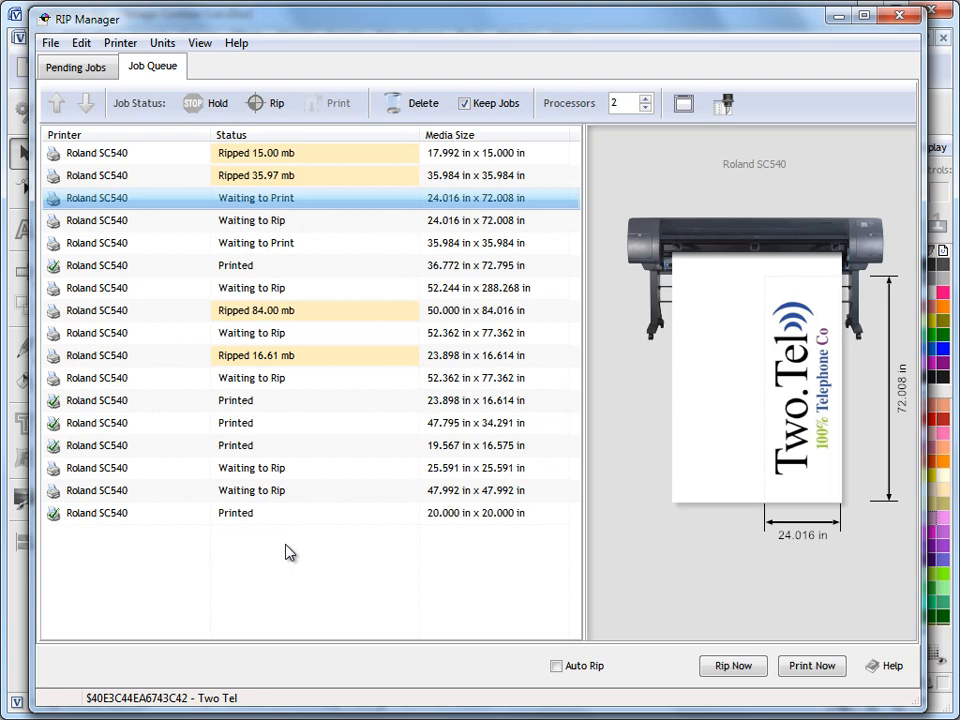
# Step: Send Sample Sign 02 from the Done folder to the queue for ripping only and rip it there
pyautogui.click(86, 67)
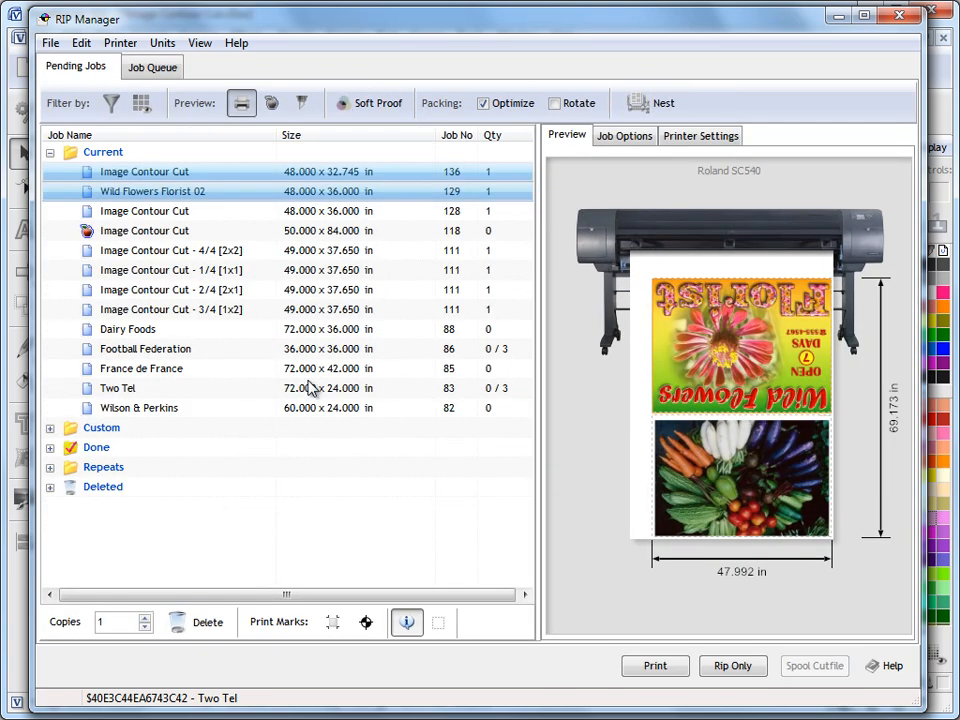
pyautogui.click(50, 447)
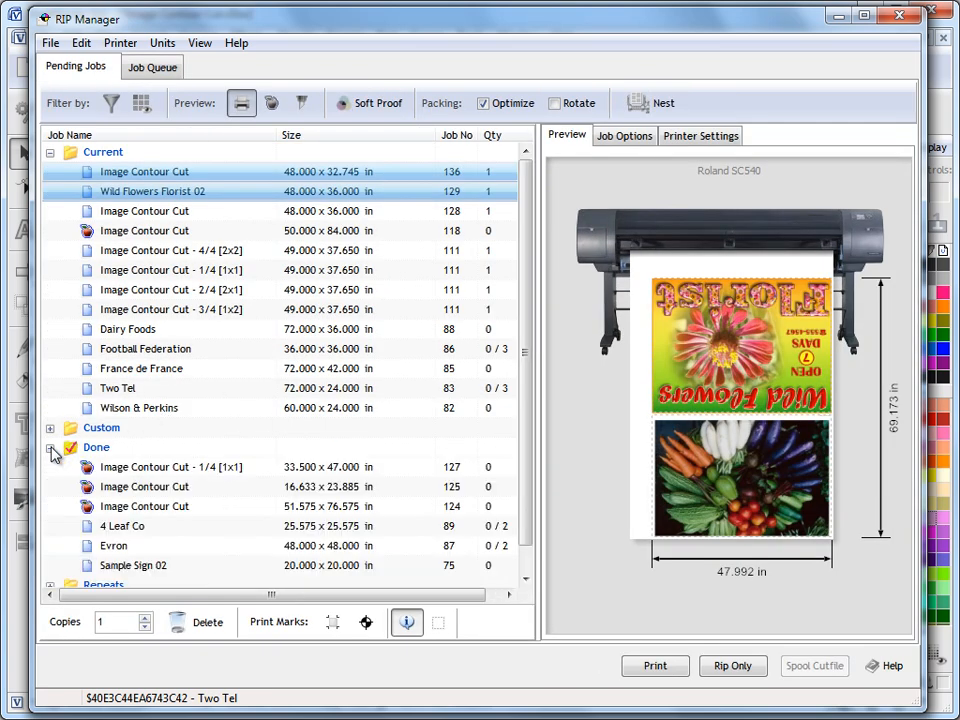
pyautogui.click(136, 567)
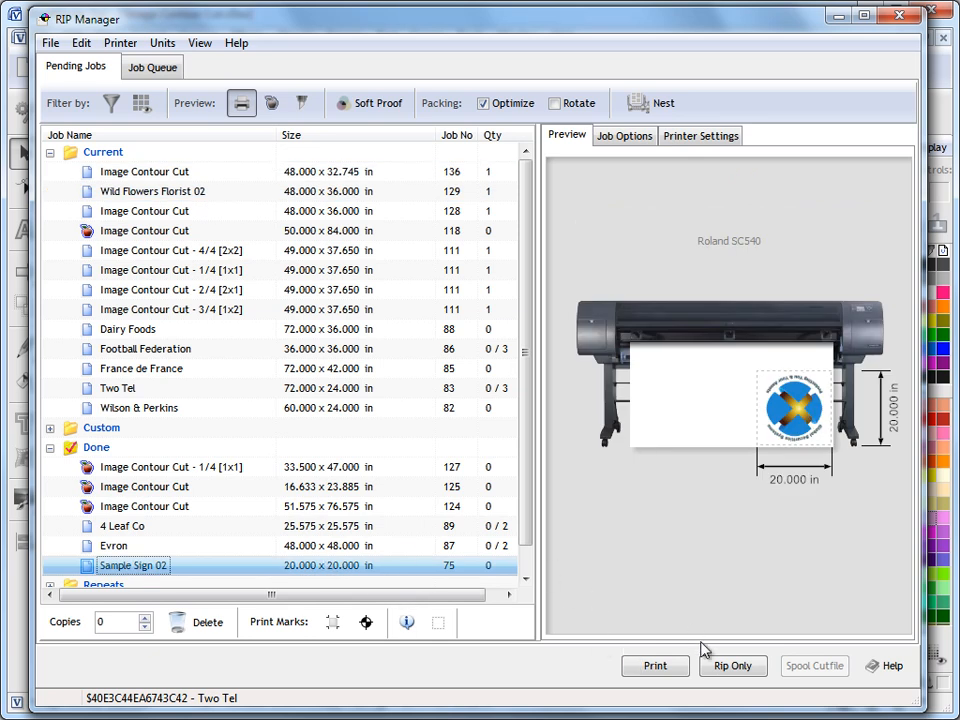
pyautogui.click(733, 665)
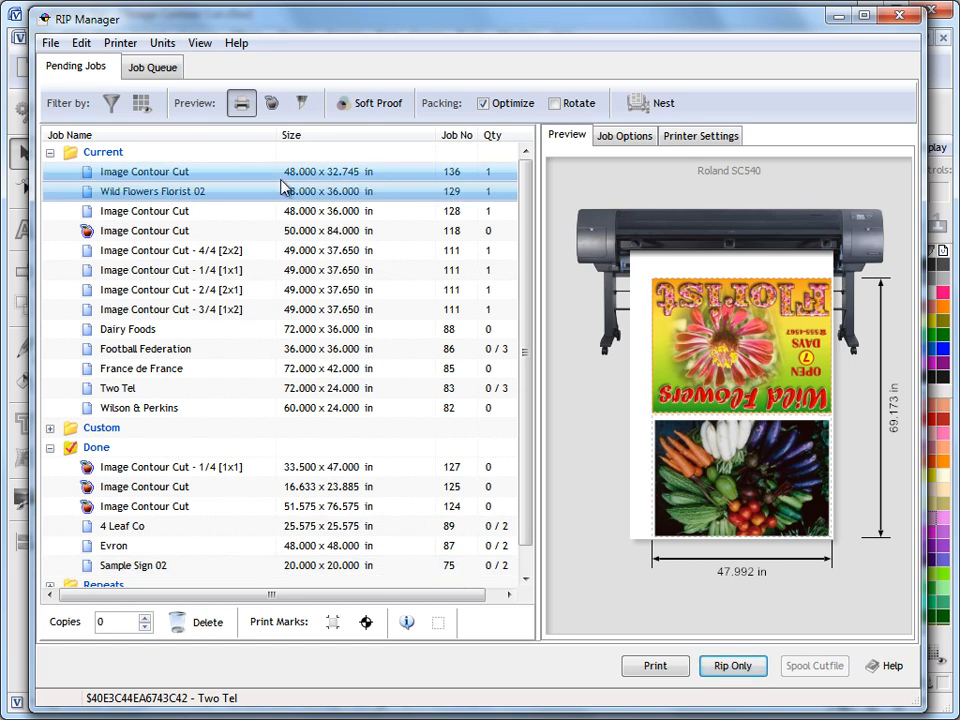
pyautogui.click(136, 67)
pyautogui.click(258, 543)
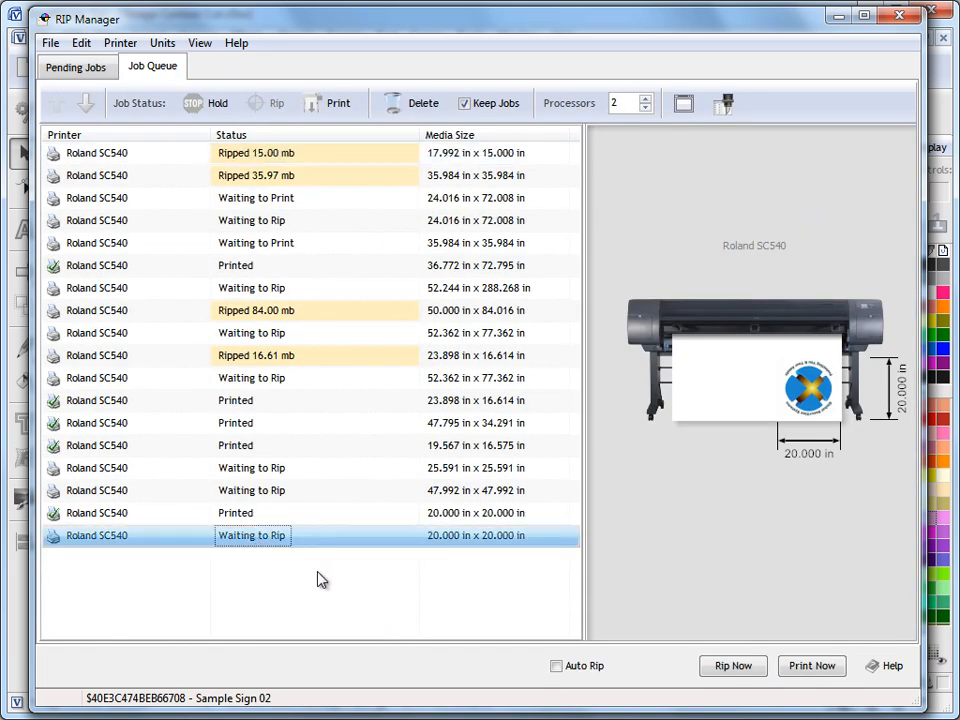
pyautogui.click(740, 666)
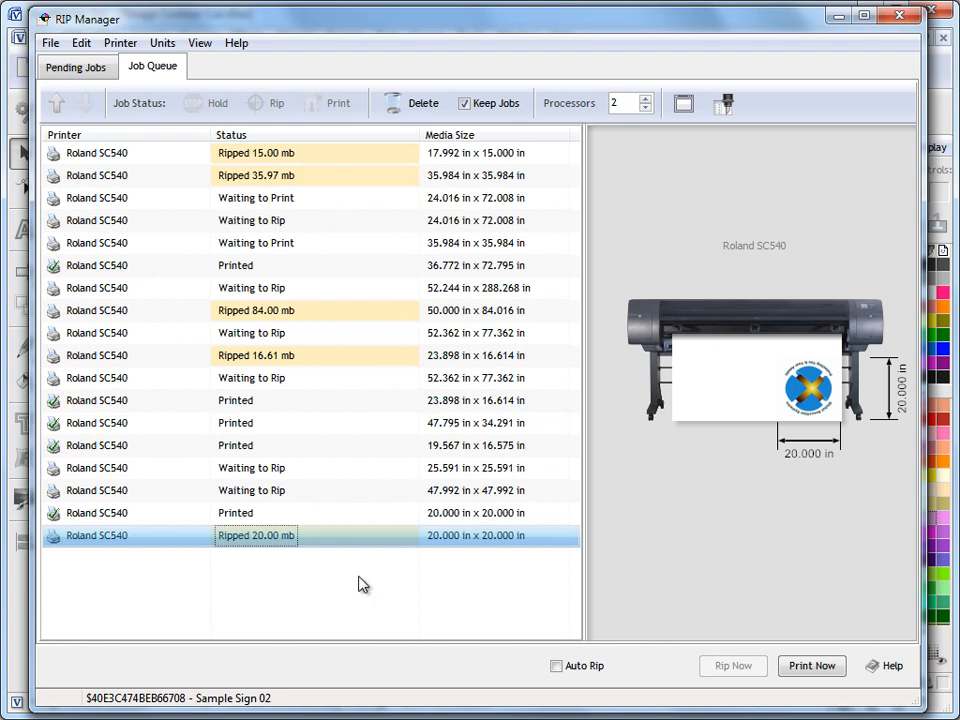
# Step: Set the number of processors for the job queue to 8
pyautogui.click(630, 103)
pyautogui.click(645, 99)
pyautogui.click(645, 99)
pyautogui.click(645, 99)
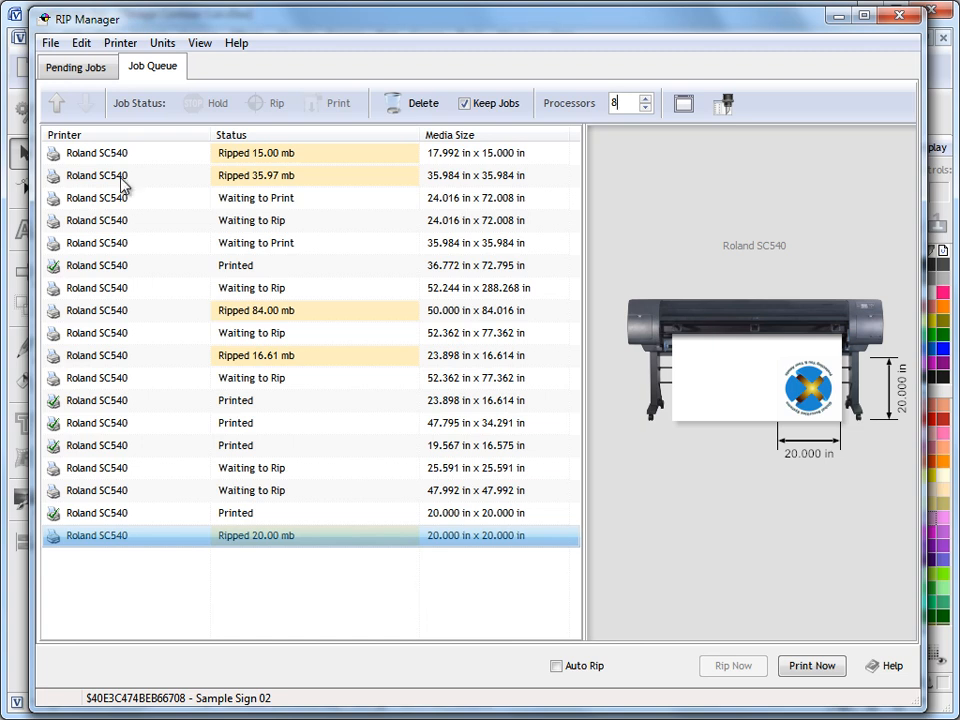
# Step: Check the connection options in the Roland SC540 printer settings and return to the job queue
pyautogui.click(68, 68)
pyautogui.click(734, 139)
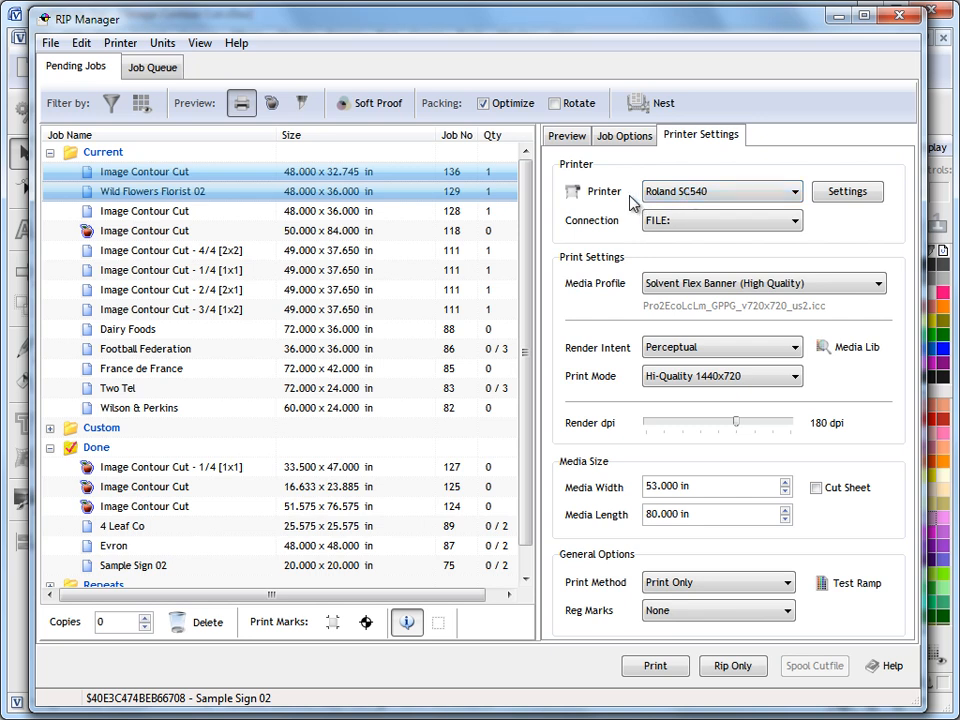
pyautogui.click(681, 222)
pyautogui.click(604, 233)
pyautogui.click(152, 67)
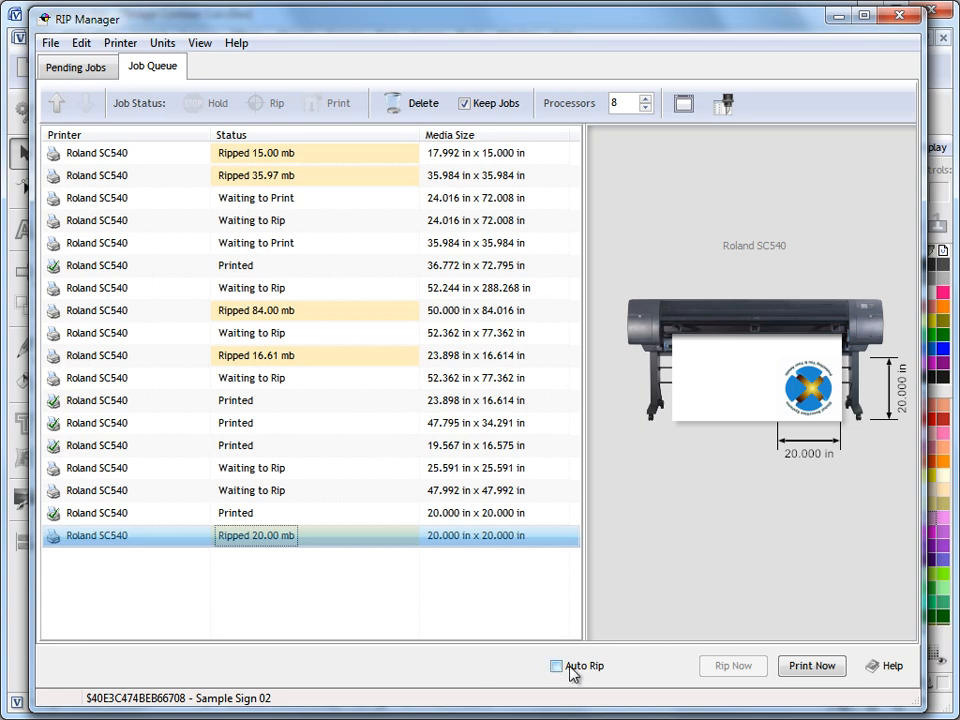
# Step: Preview the pending Football Federation and France de France jobs and return to the job queue
pyautogui.click(110, 72)
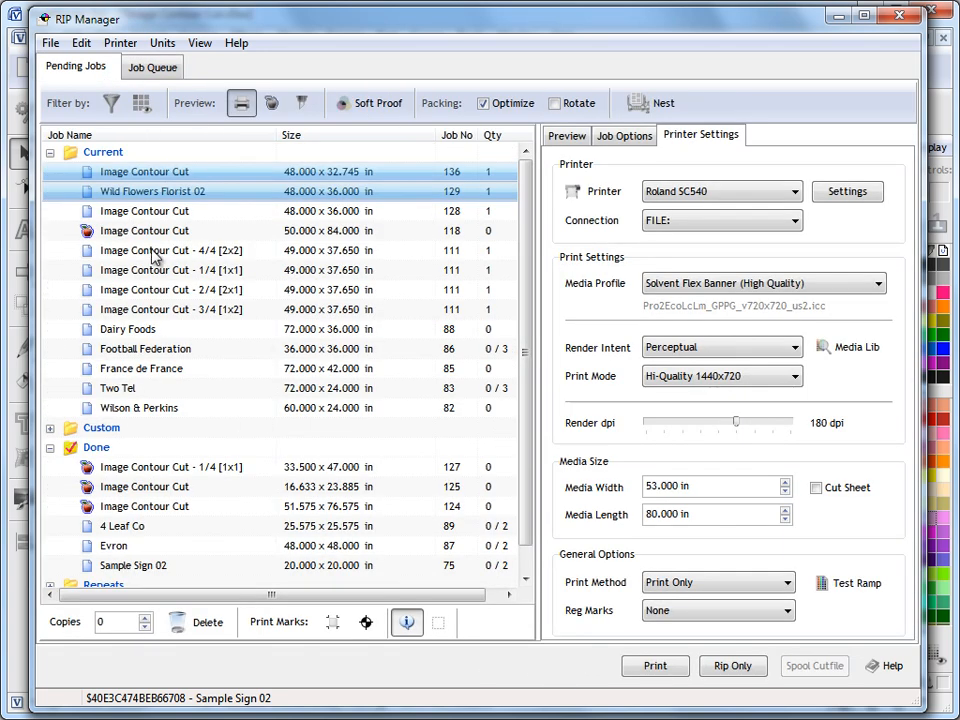
pyautogui.click(135, 350)
pyautogui.click(562, 136)
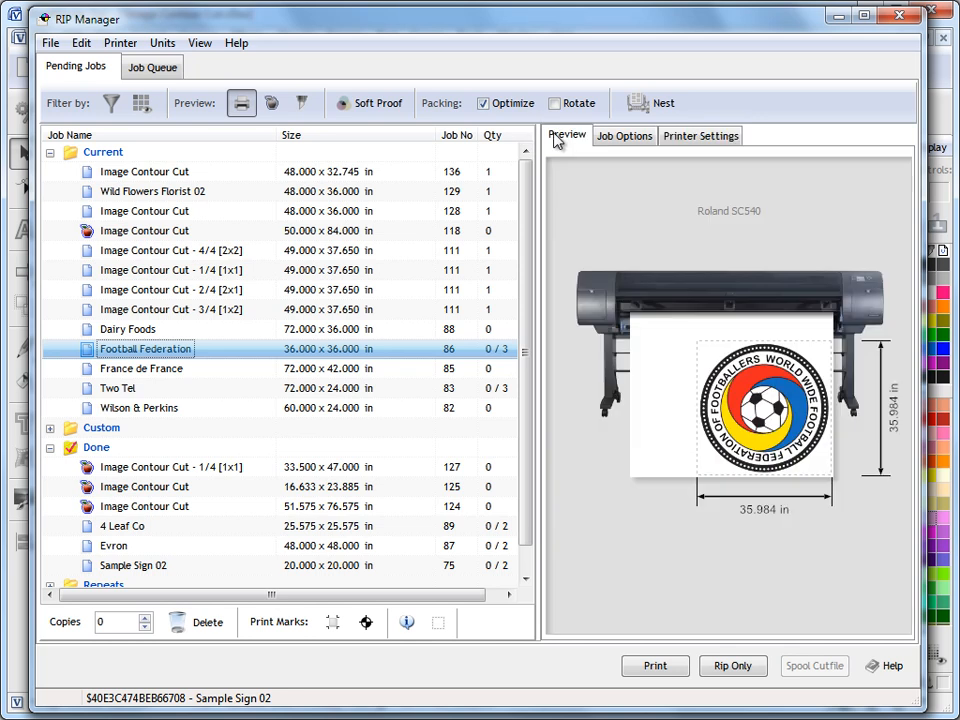
pyautogui.click(170, 370)
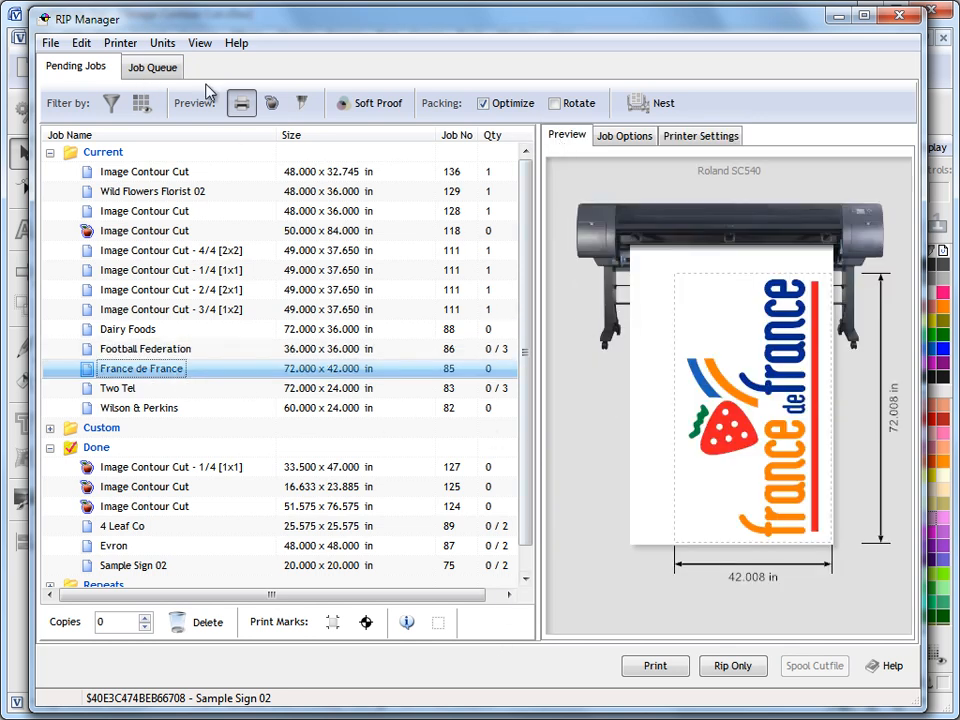
pyautogui.click(155, 66)
pyautogui.click(70, 65)
pyautogui.click(152, 67)
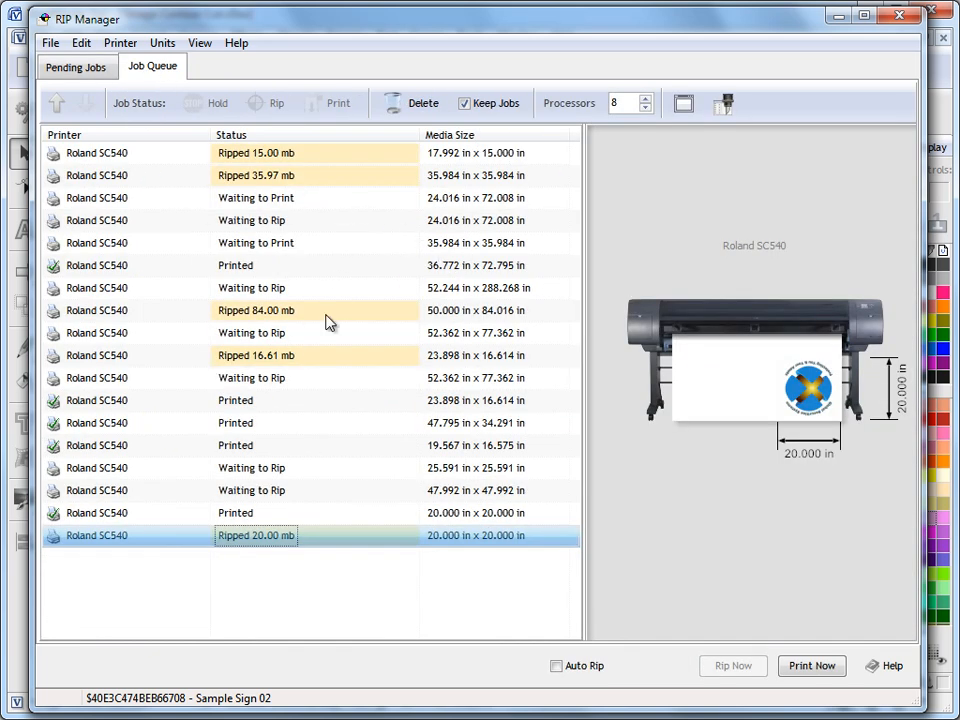
# Step: Enable Auto Rip for the queued jobs and print the 35.984 x 35.984 in job that is waiting to print
pyautogui.click(555, 667)
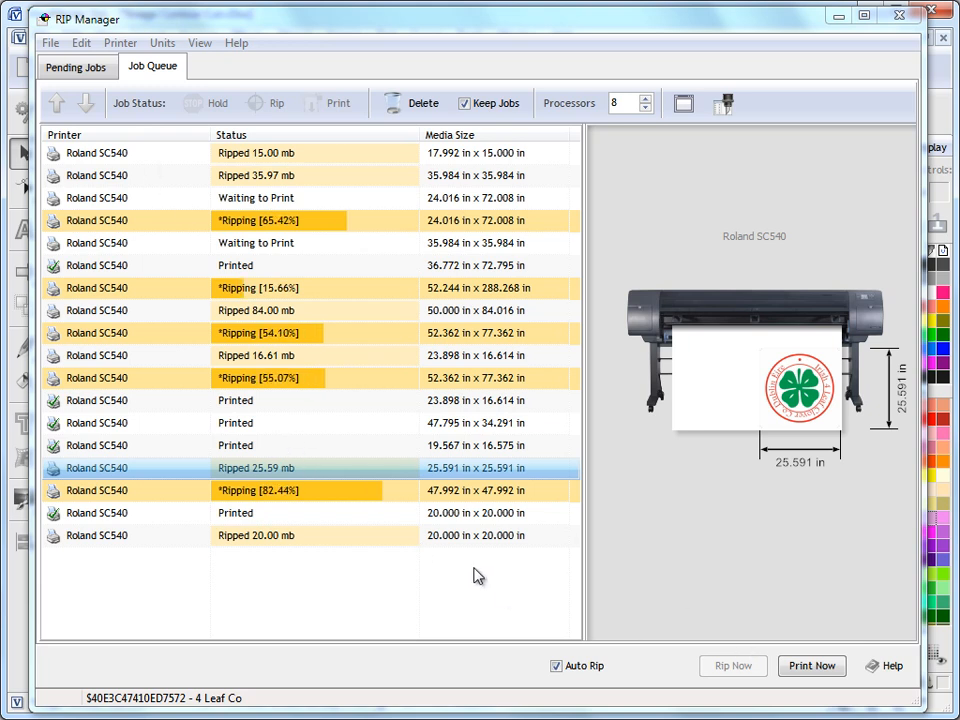
pyautogui.click(261, 245)
pyautogui.click(765, 660)
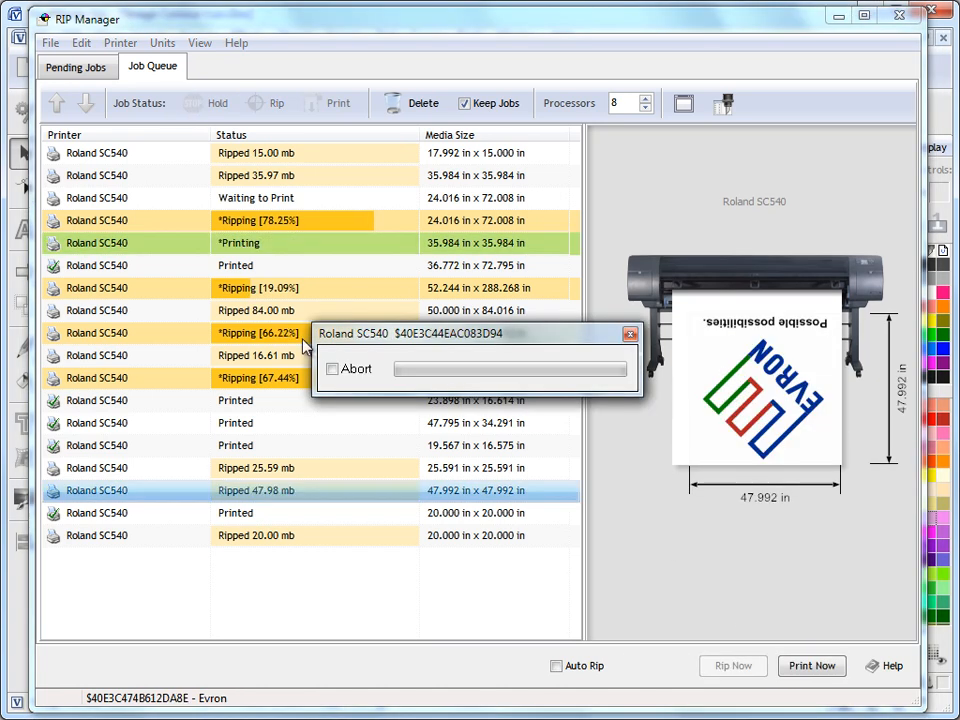
# Step: Enable Job Info and Crop Marks for the pending Image Contour Cut - 1/4 [1x1] job in the Current folder and return to the job queue
pyautogui.moveTo(478, 343); pyautogui.dragTo(305, 233)
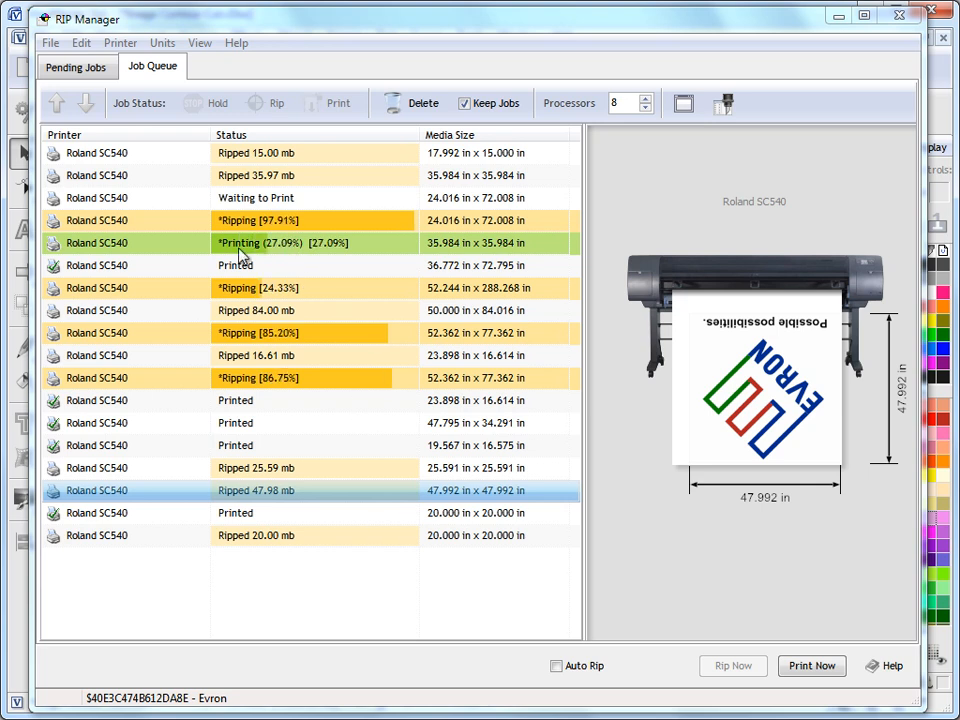
pyautogui.click(71, 66)
pyautogui.click(350, 234)
pyautogui.click(197, 270)
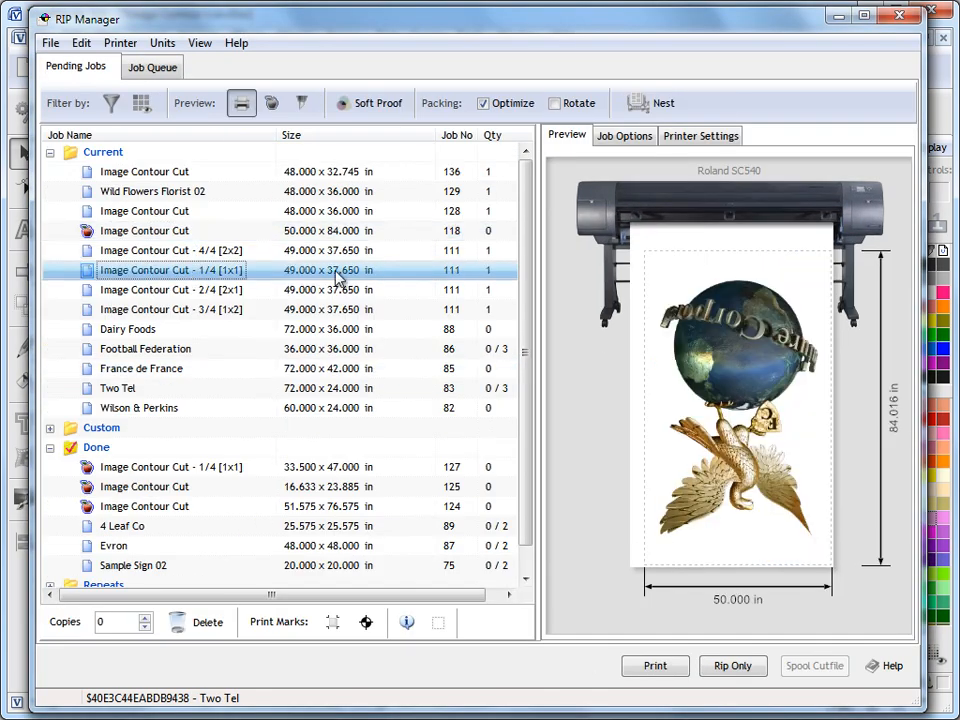
pyautogui.click(621, 135)
pyautogui.click(591, 570)
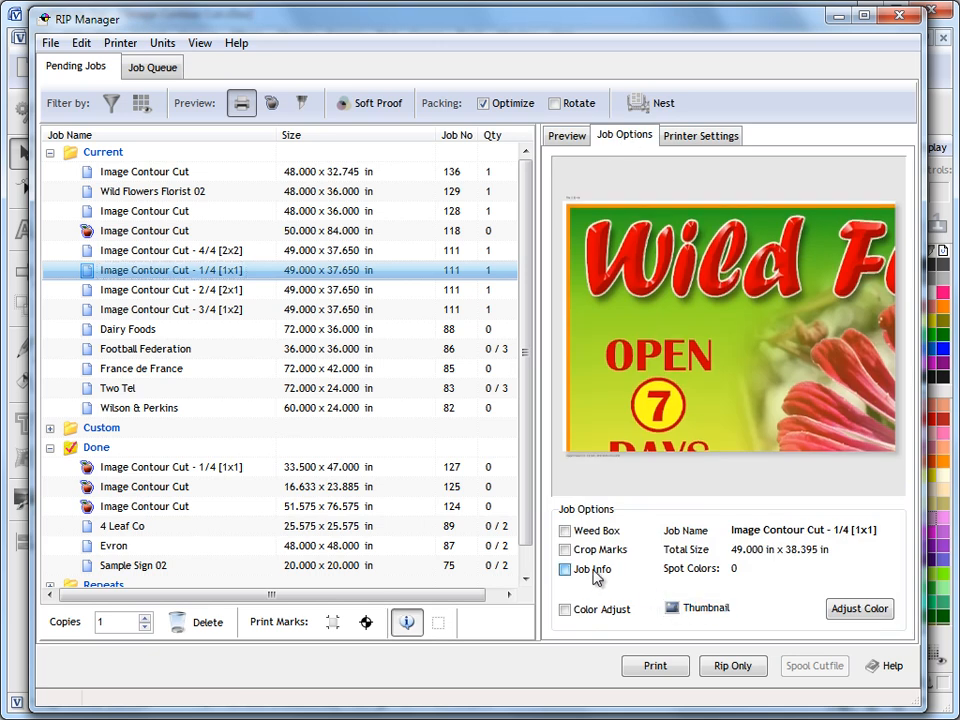
pyautogui.click(590, 558)
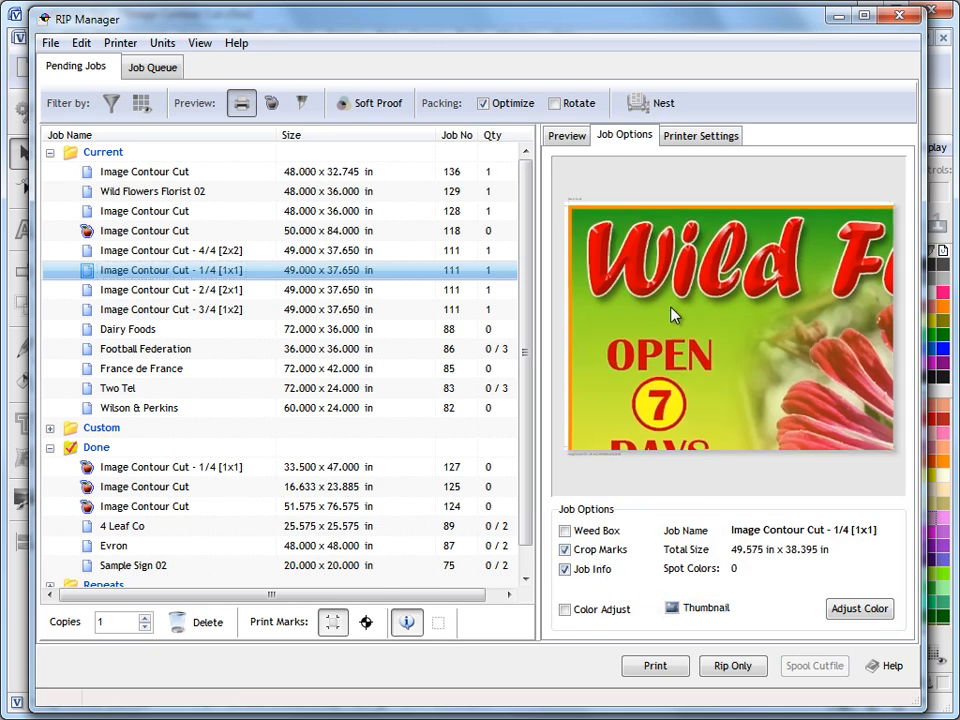
pyautogui.click(152, 67)
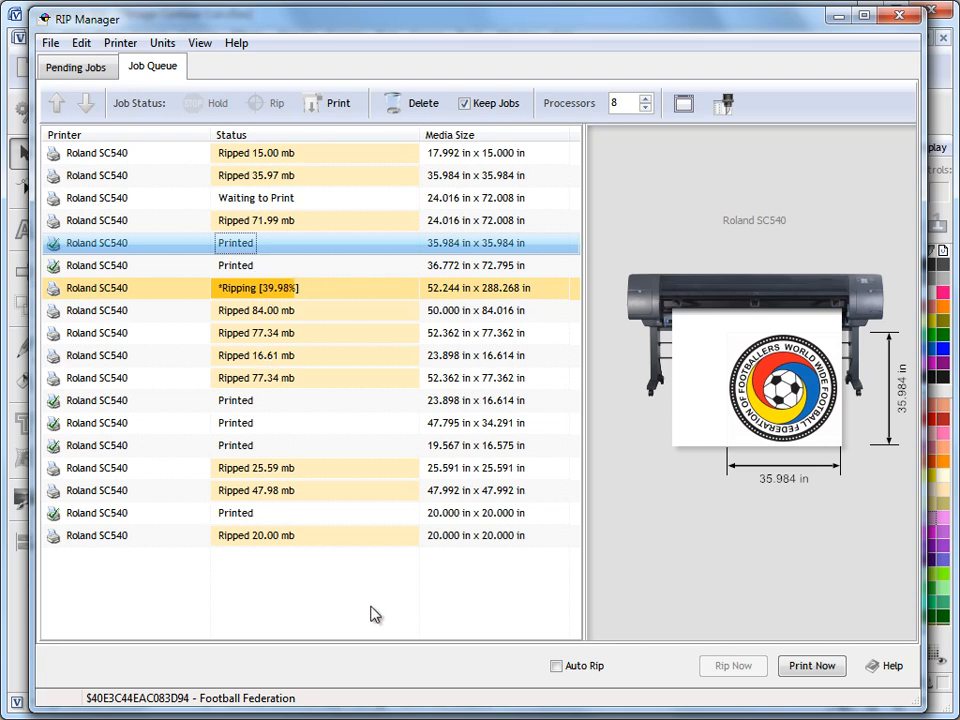
# Step: Examine the previews of the 52.244 x 288.268 in nested job, the waiting Two Tel job and the 50.000 x 84.016 in job
pyautogui.click(300, 288)
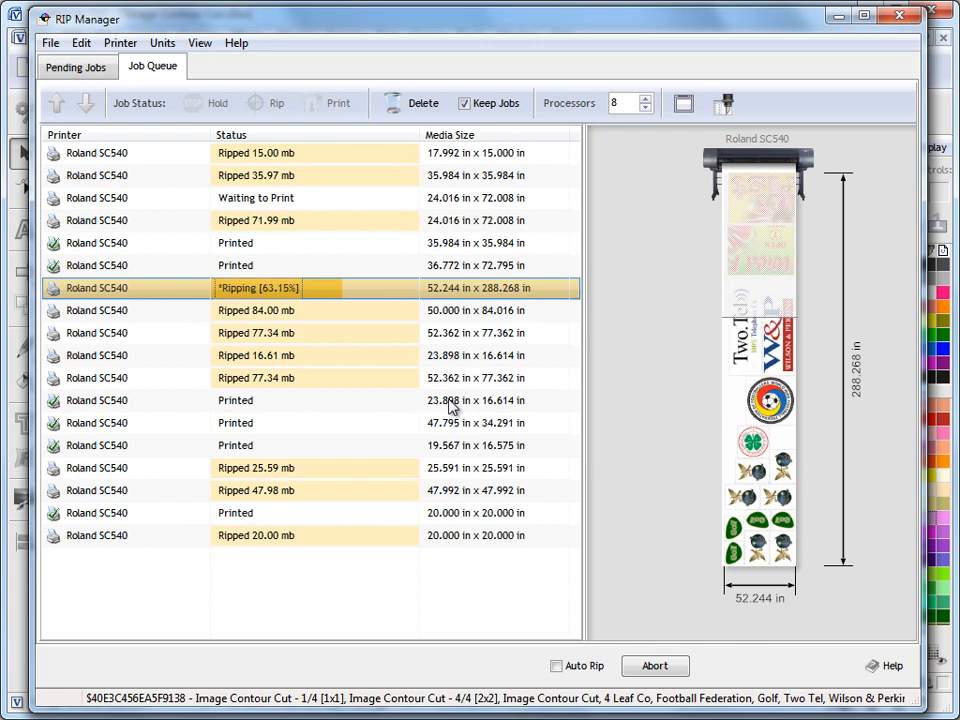
pyautogui.click(76, 70)
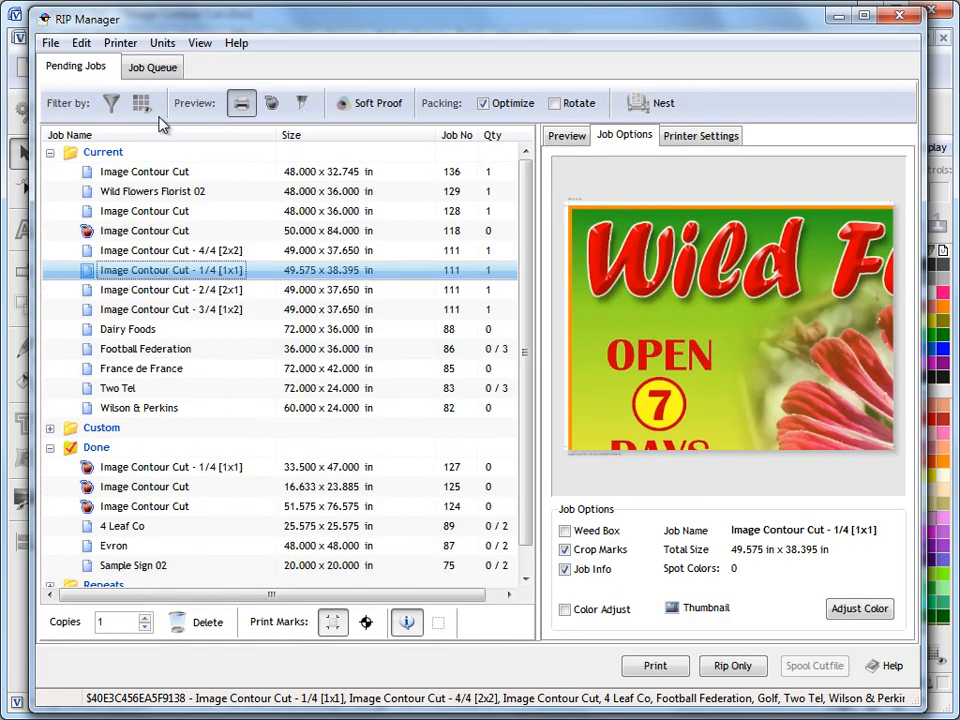
pyautogui.click(145, 70)
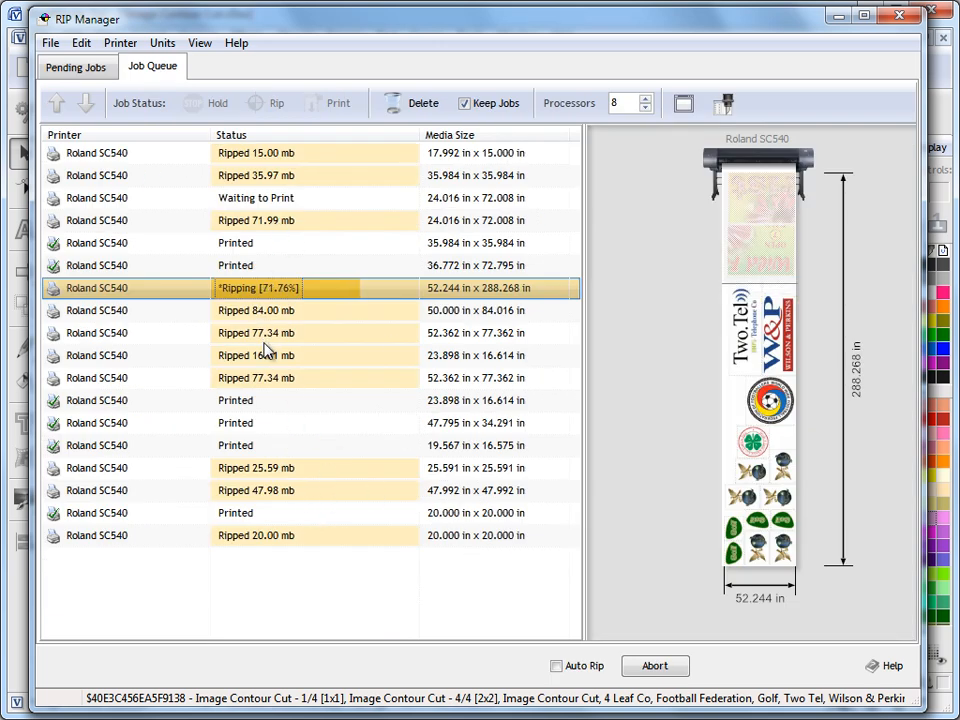
pyautogui.click(259, 200)
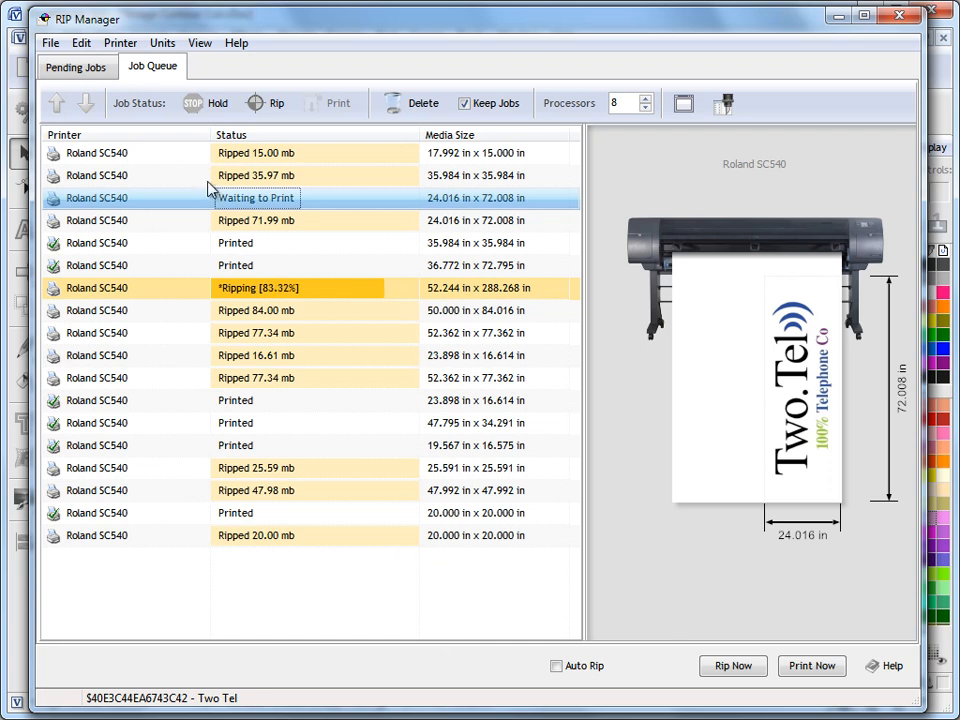
pyautogui.click(237, 314)
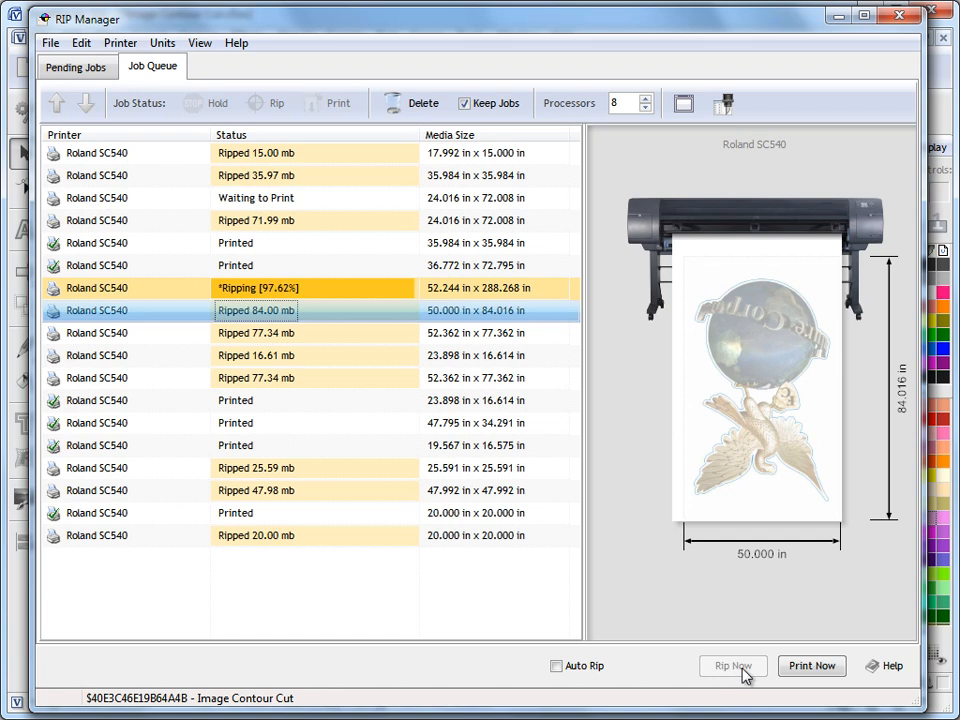
pyautogui.click(287, 315)
pyautogui.click(280, 290)
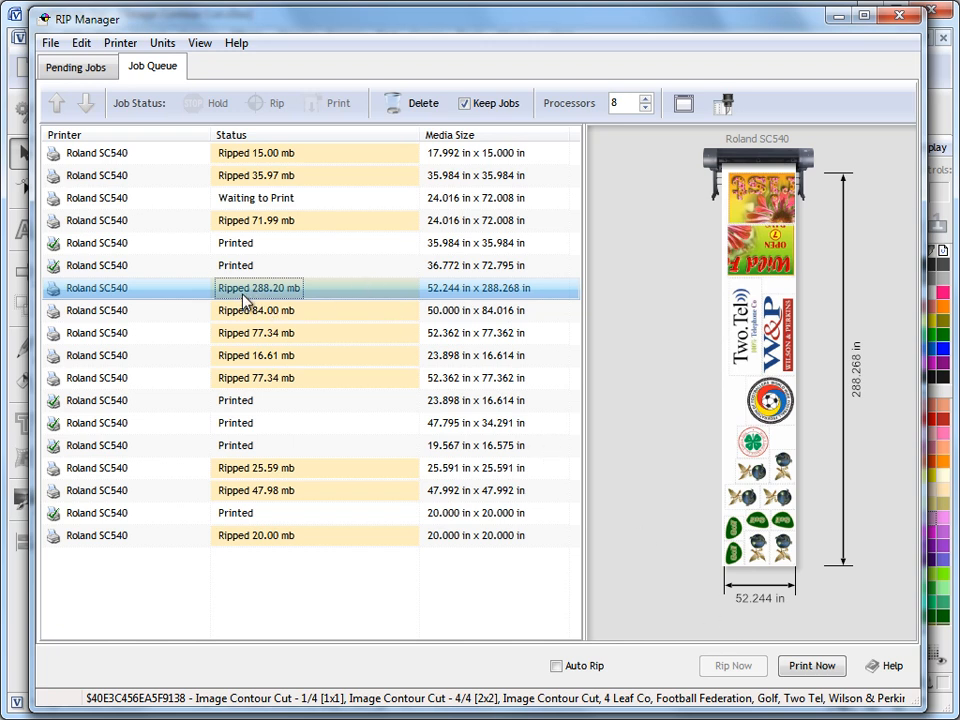
pyautogui.click(268, 312)
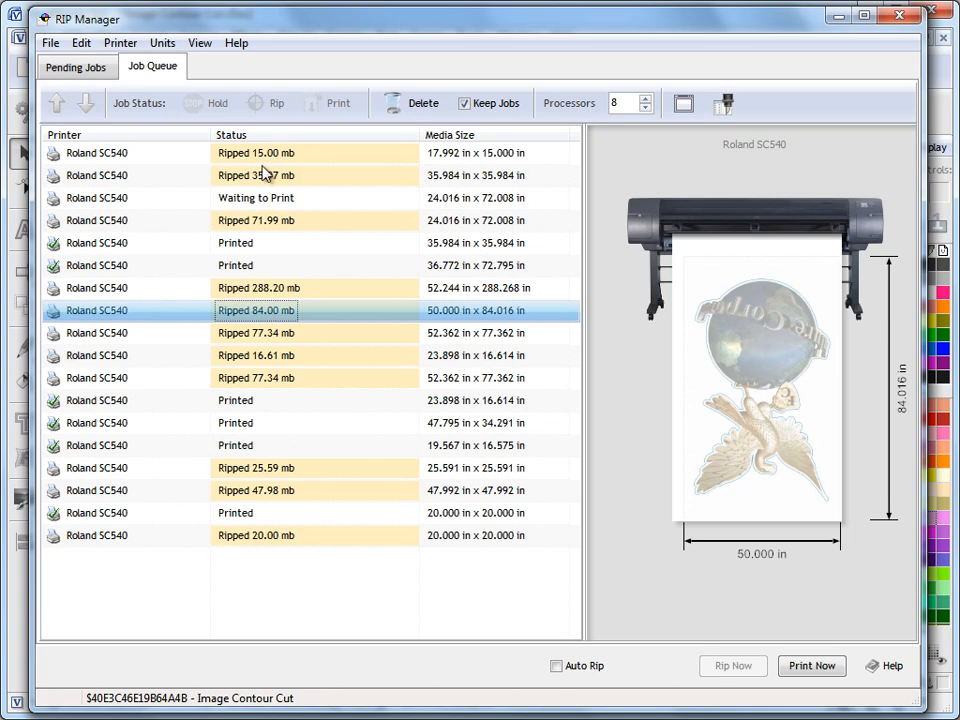
# Step: Move the printed Football Federation job up and down the queue, leaving it directly below the 50.000 x 84.016 in job
pyautogui.click(250, 245)
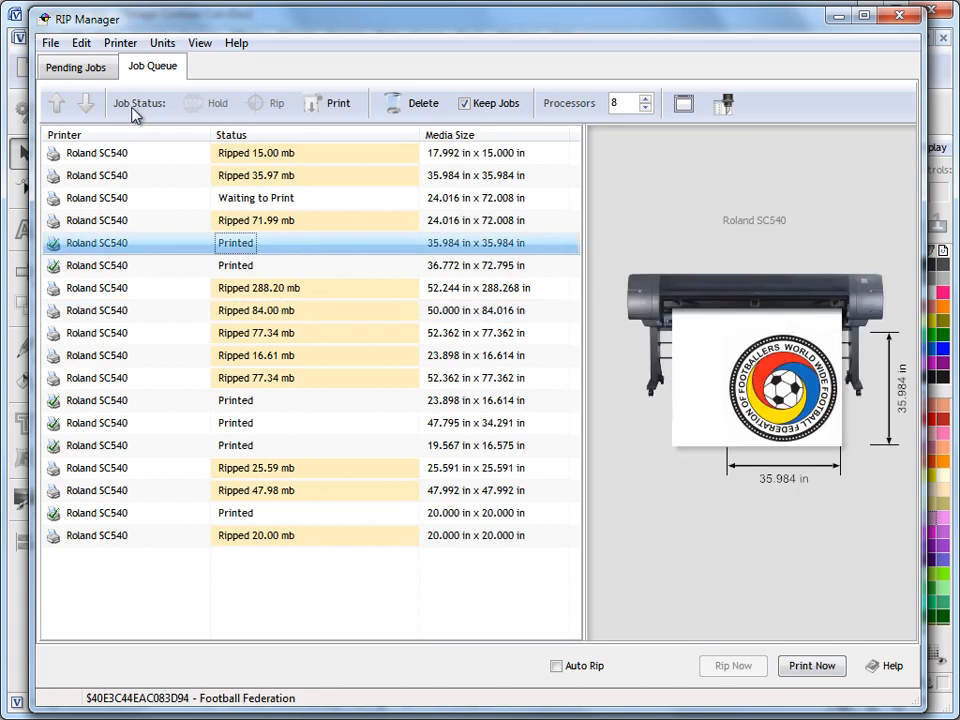
pyautogui.click(55, 104)
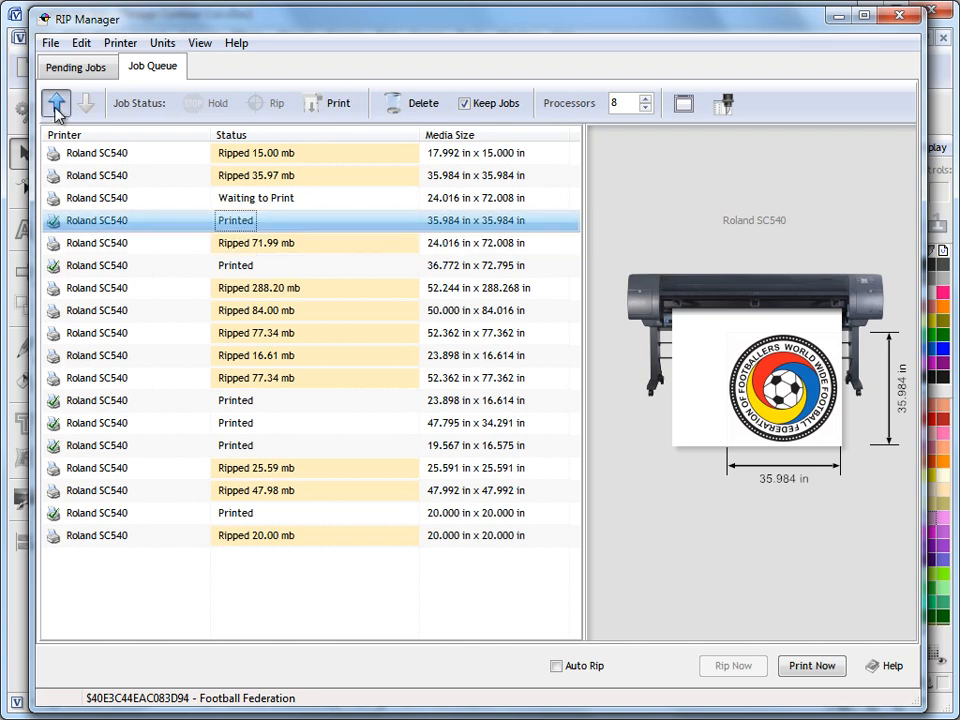
pyautogui.click(55, 104)
pyautogui.click(87, 104)
pyautogui.click(87, 104)
pyautogui.tripleClick(87, 104)
pyautogui.doubleClick(87, 104)
pyautogui.tripleClick(87, 104)
pyautogui.doubleClick(57, 104)
pyautogui.doubleClick(57, 104)
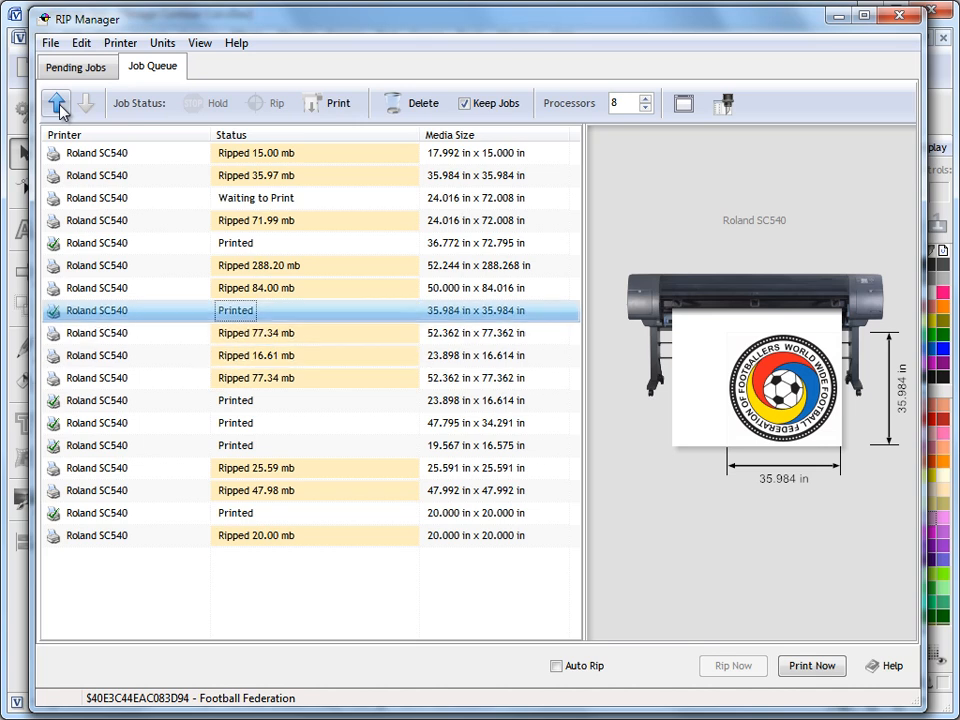
pyautogui.tripleClick(57, 104)
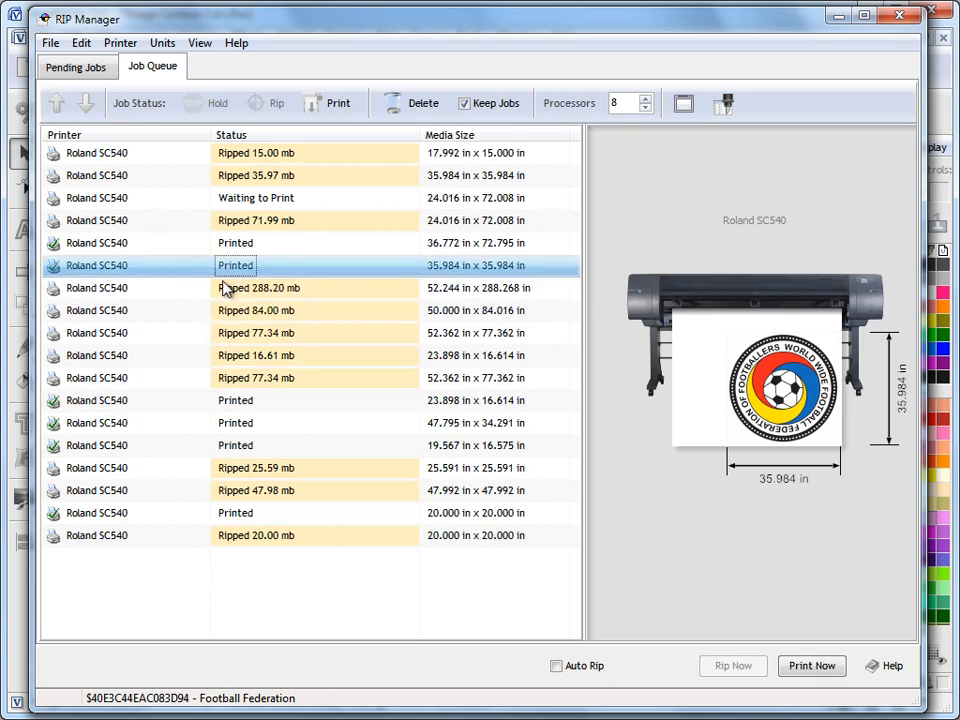
pyautogui.click(86, 104)
pyautogui.click(86, 104)
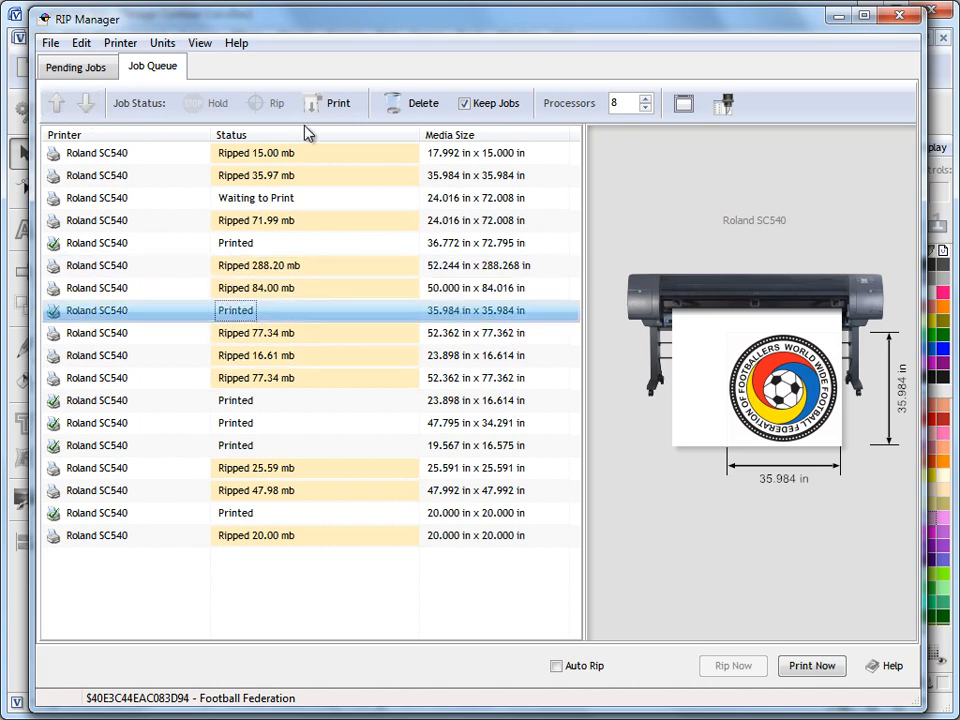
# Step: Cycle the status of the Two Tel job that is waiting to print through Hold and Rip, ending on Print
pyautogui.click(281, 198)
pyautogui.click(212, 104)
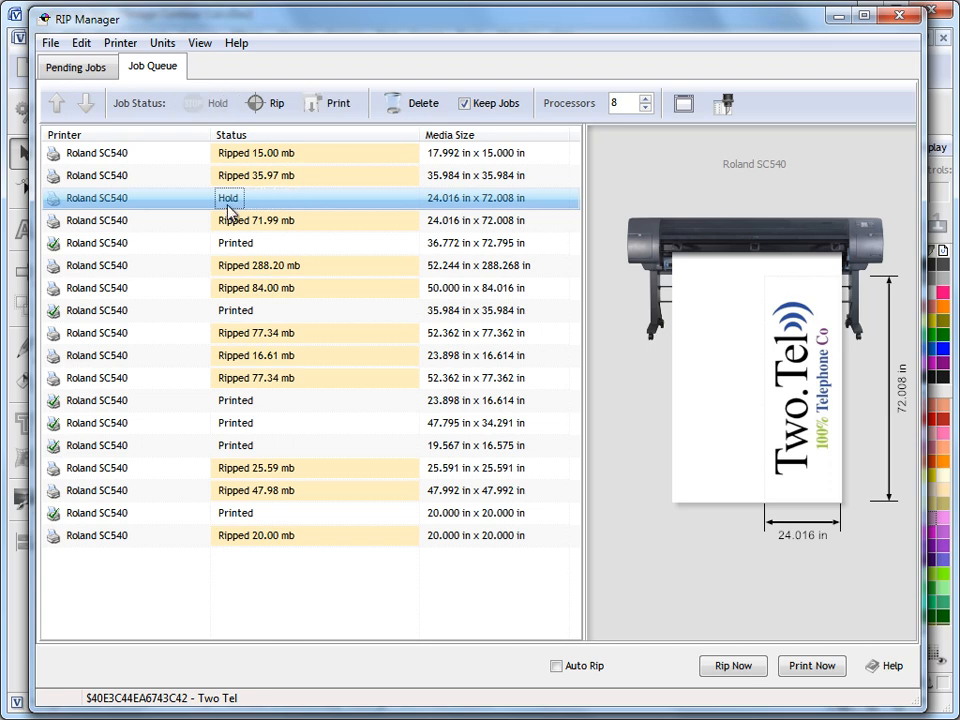
pyautogui.click(266, 103)
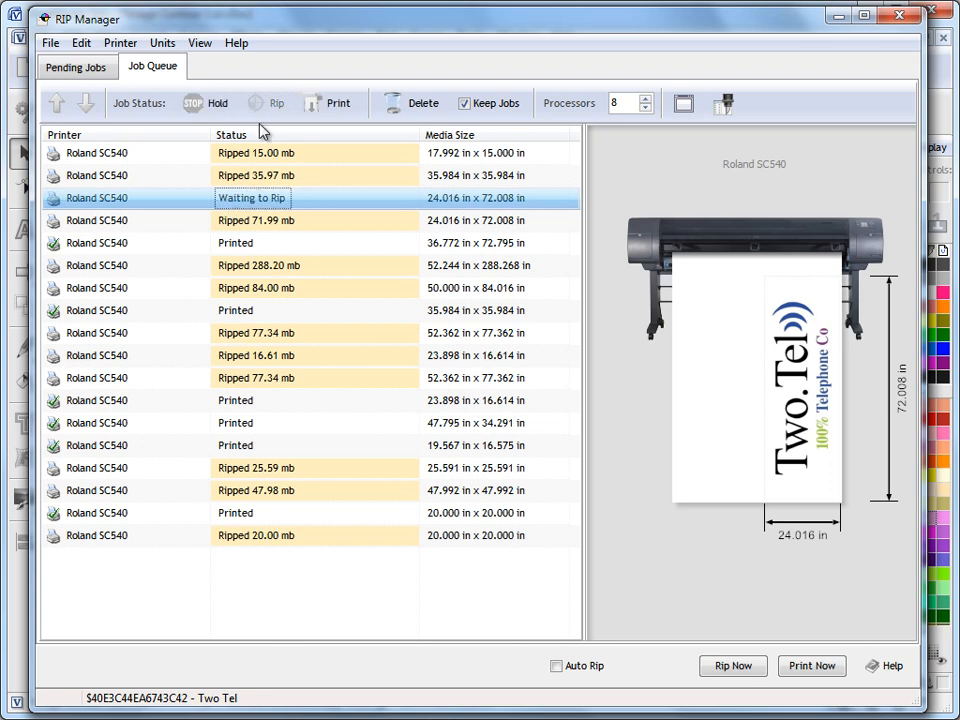
pyautogui.click(310, 104)
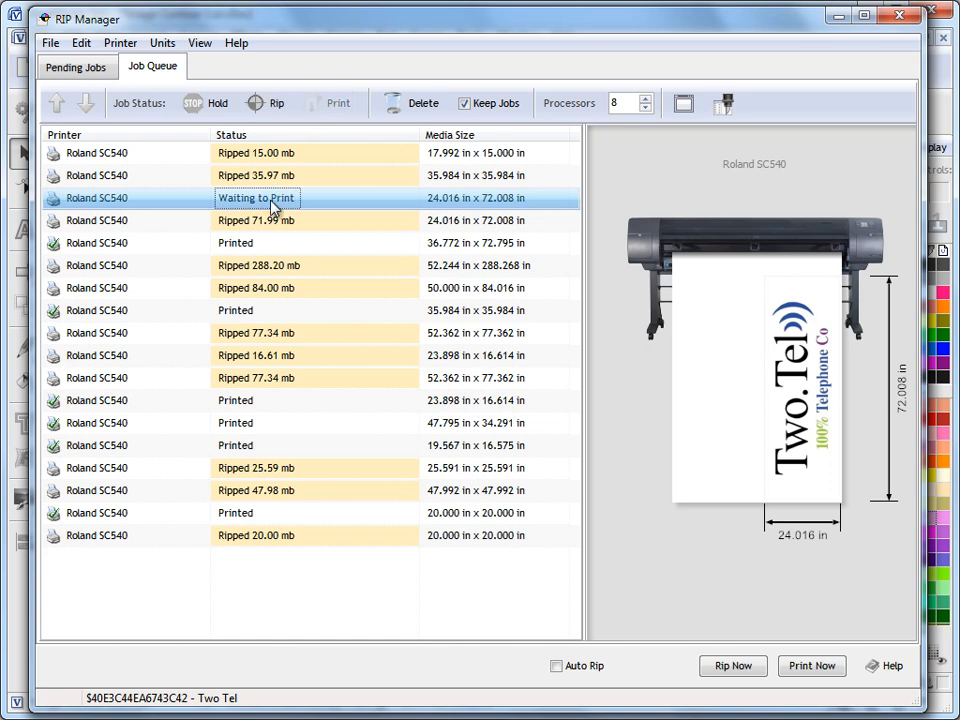
pyautogui.click(266, 103)
pyautogui.click(322, 103)
# Step: Delete the ripped 24.016 x 72.008 in Two Tel job from the queue
pyautogui.click(276, 222)
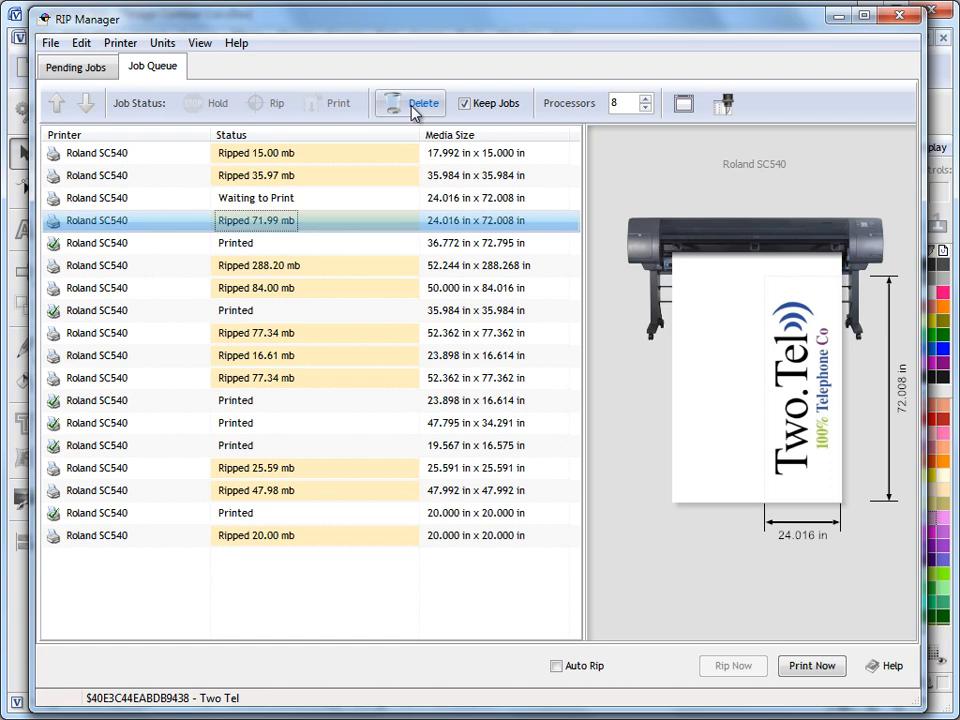
pyautogui.click(414, 105)
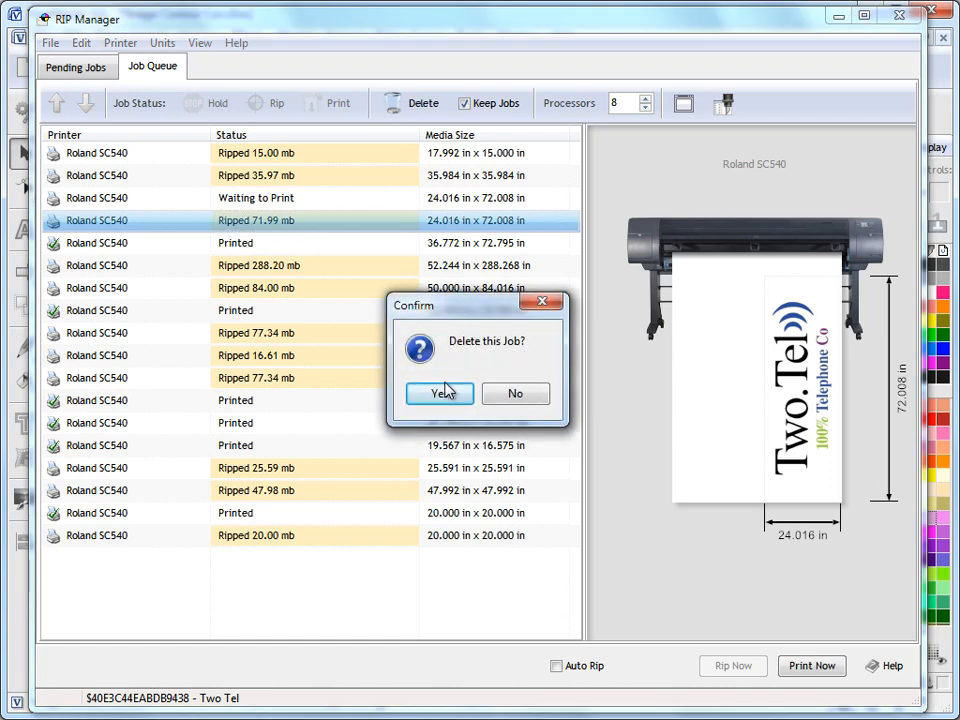
pyautogui.click(442, 393)
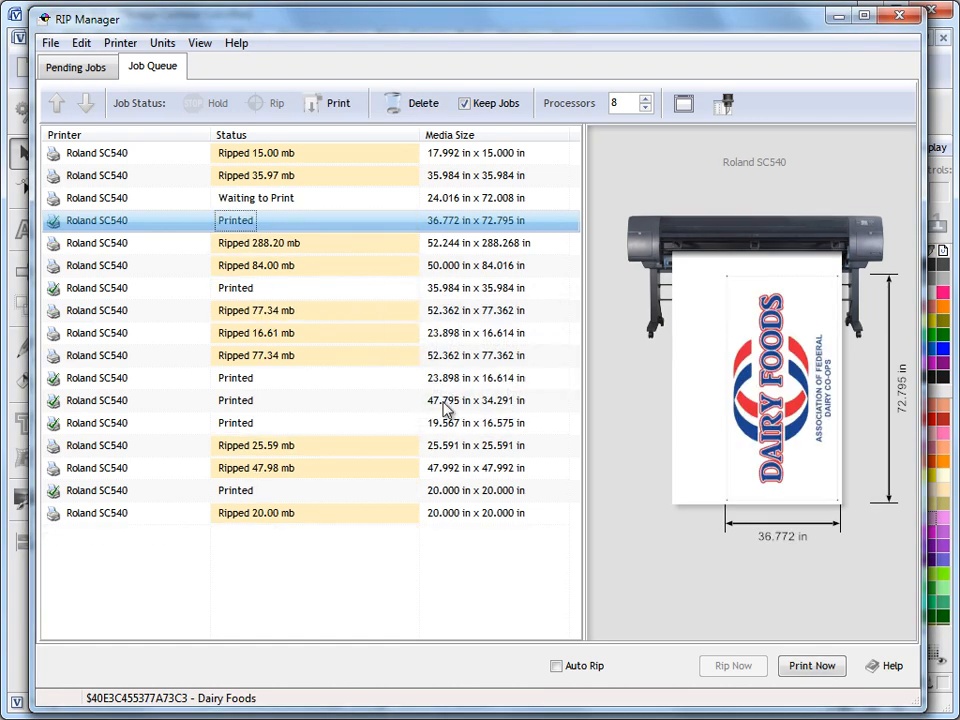
# Step: Switch Keep Jobs off and back on, reviewing the finished pending jobs in the Done folder in between
pyautogui.click(489, 106)
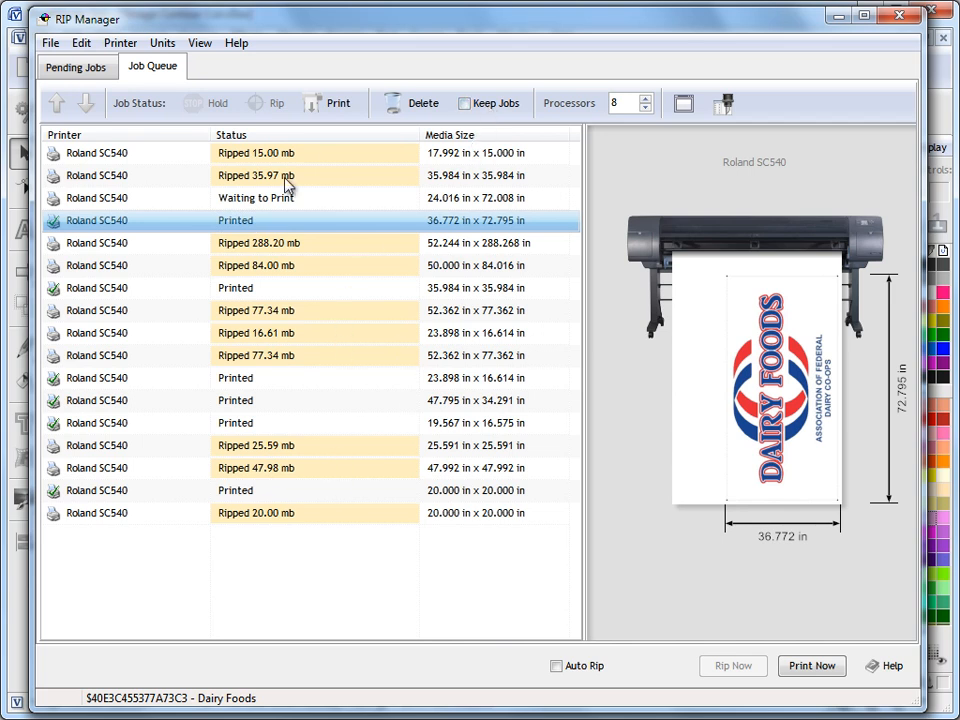
pyautogui.click(74, 66)
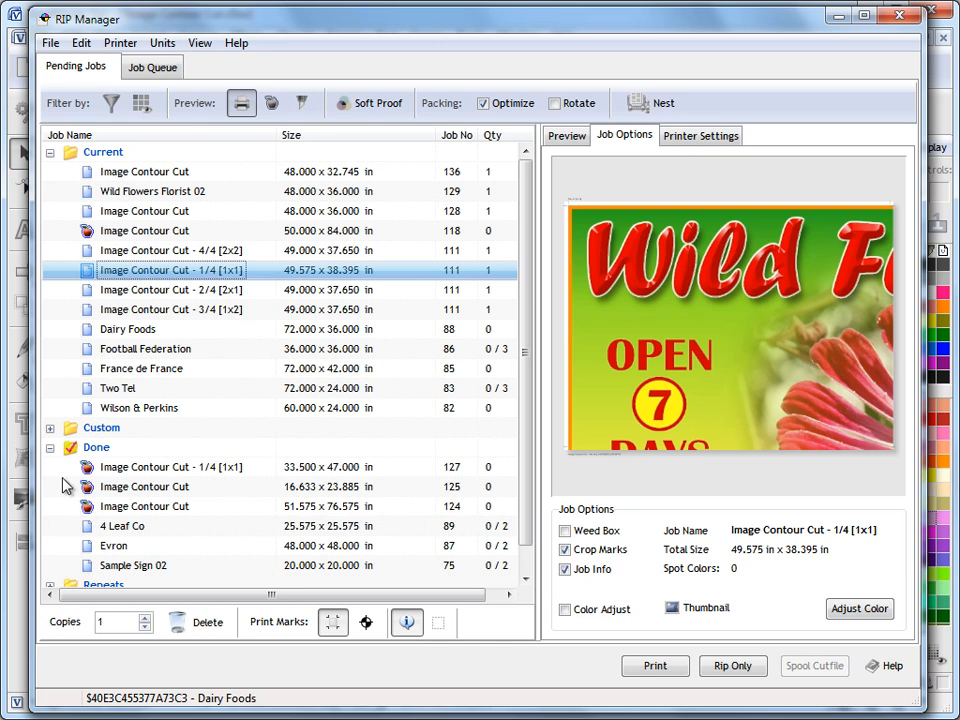
pyautogui.click(115, 468)
pyautogui.click(124, 529)
pyautogui.click(116, 545)
pyautogui.click(125, 565)
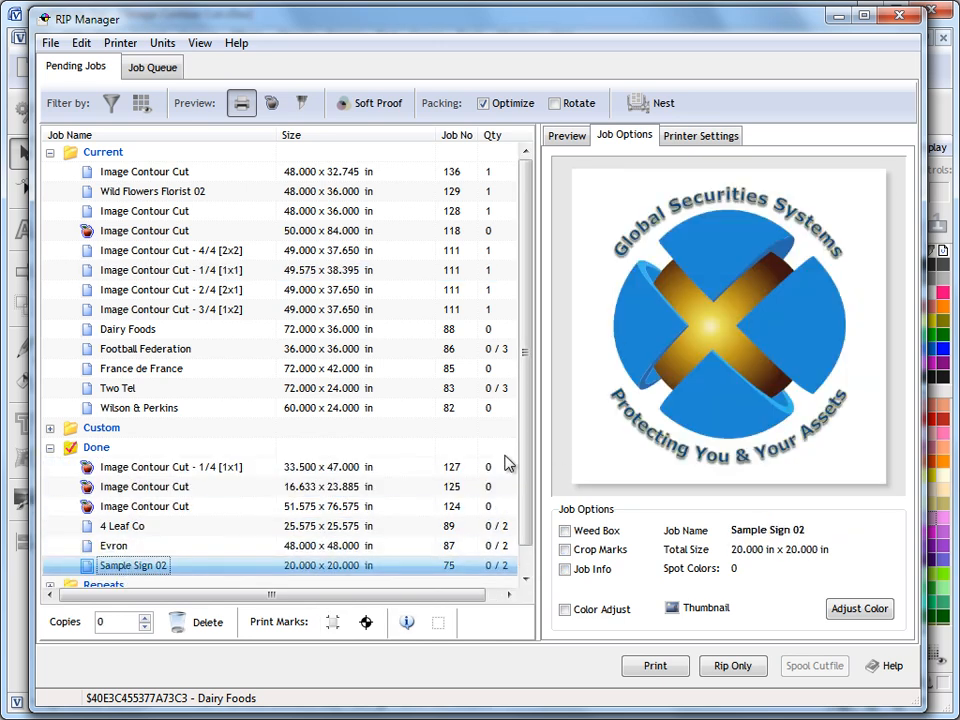
pyautogui.click(127, 549)
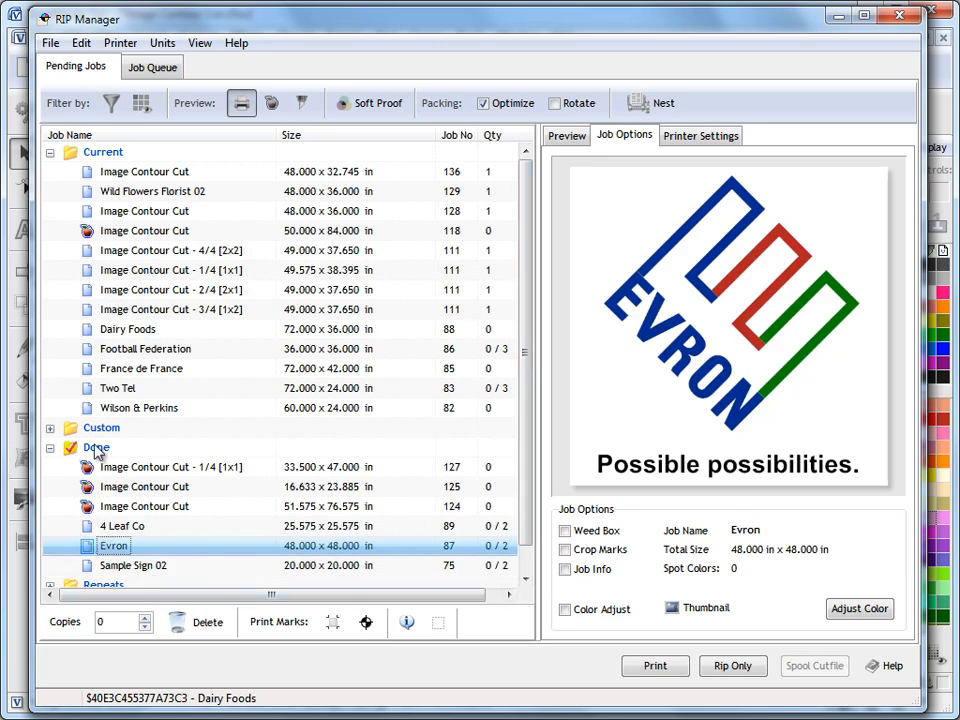
pyautogui.click(128, 65)
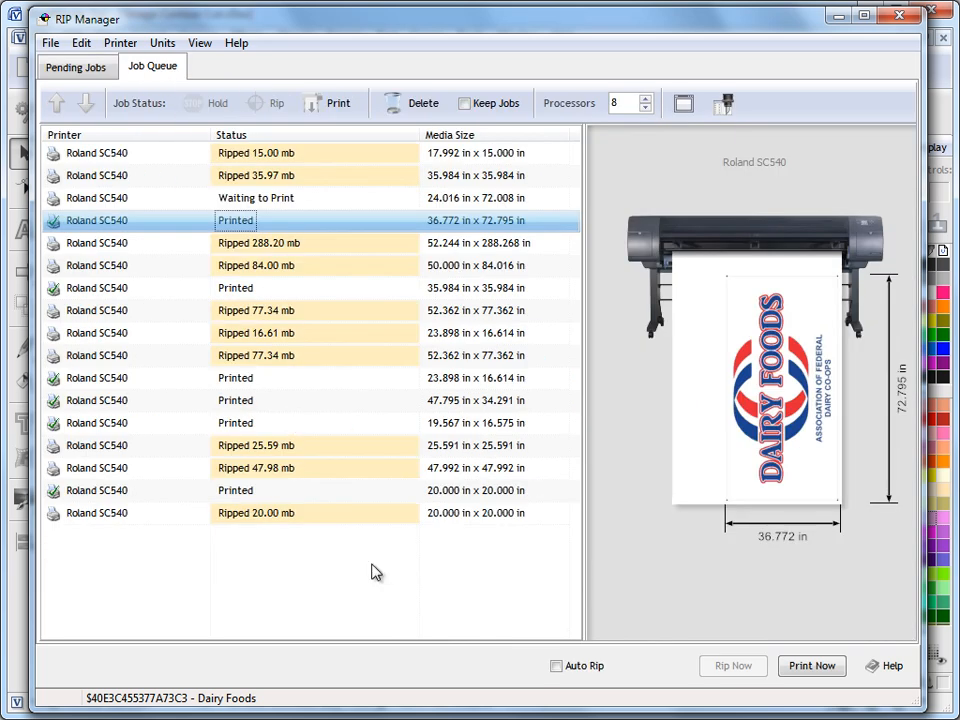
pyautogui.click(466, 104)
# Step: Print the ripped 52.362 x 77.362 in Image Contour Cut job directly below the ripped 23.898 x 16.614 in job
pyautogui.click(284, 380)
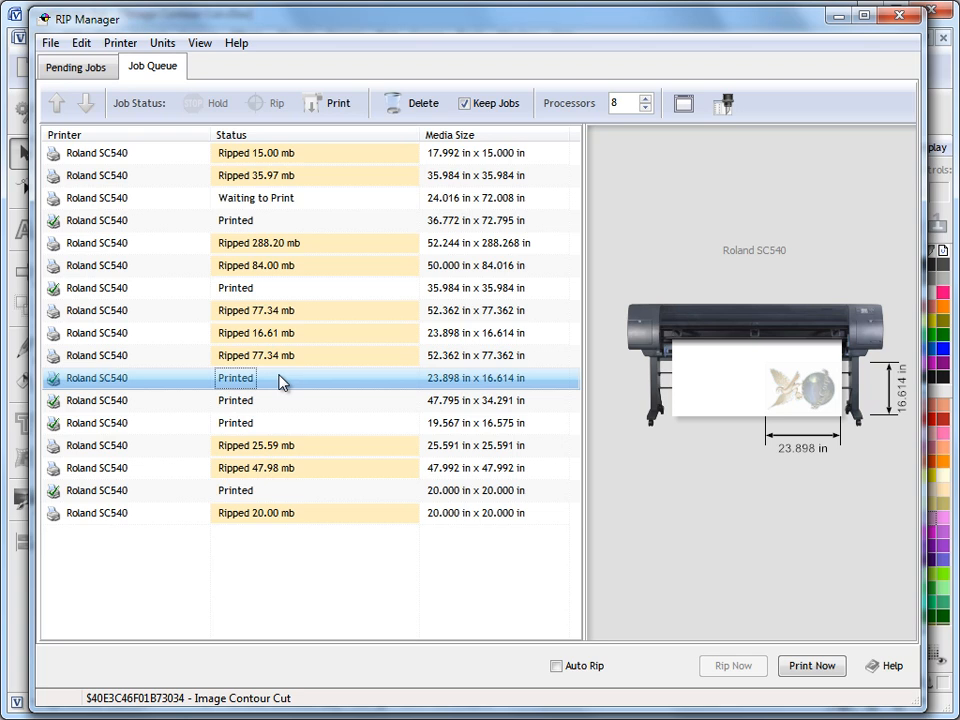
pyautogui.click(284, 359)
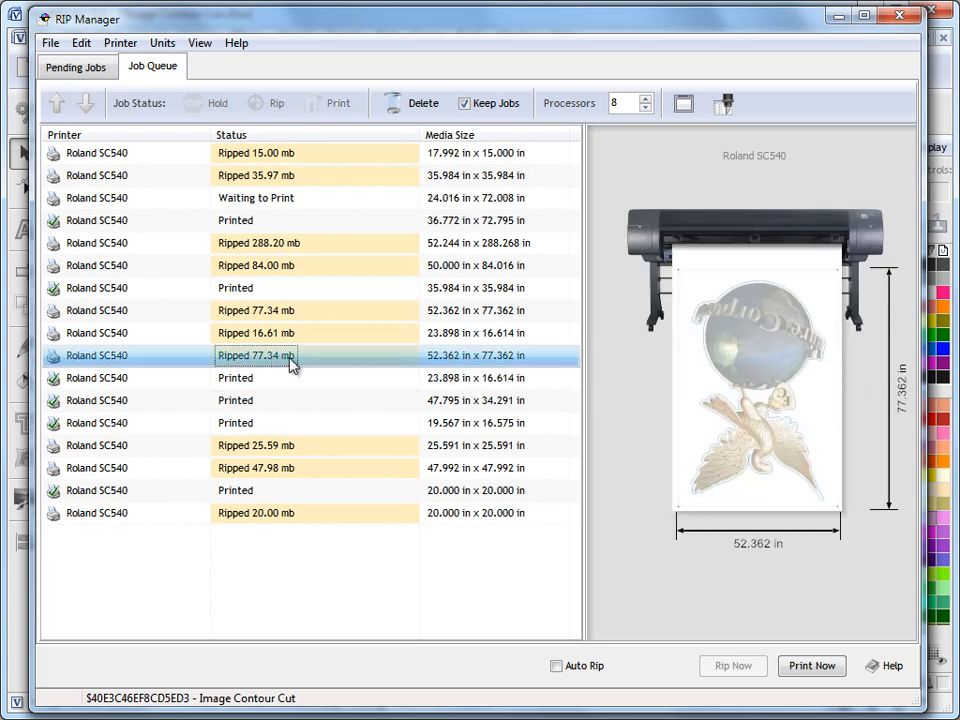
pyautogui.click(814, 666)
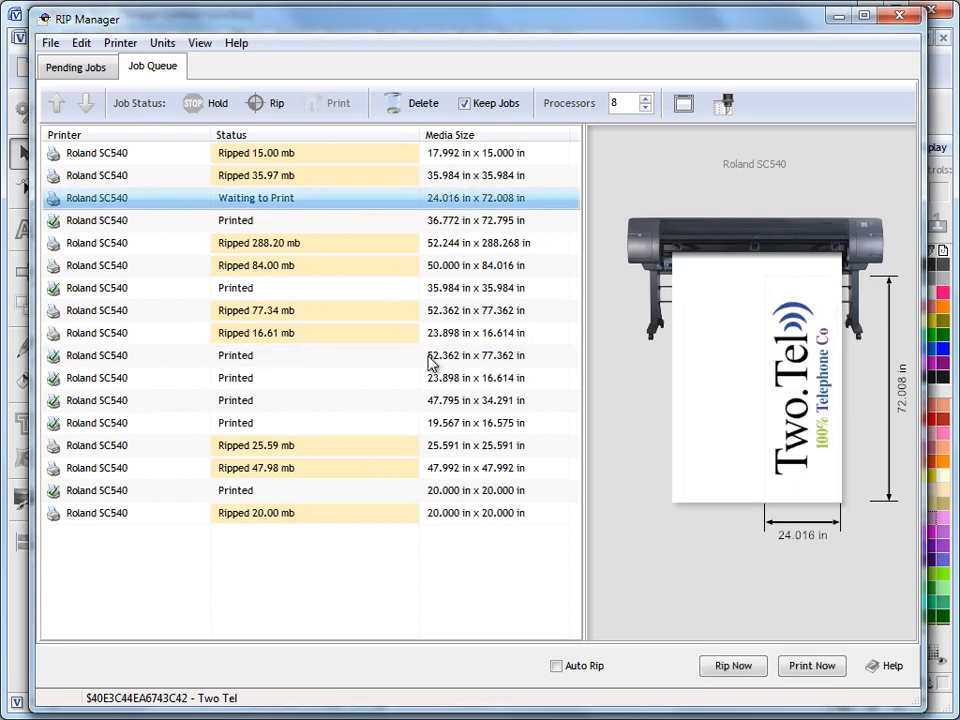
# Step: Preview the pending Dairy Foods job on the printer media and send it to the job queue for ripping only
pyautogui.click(76, 66)
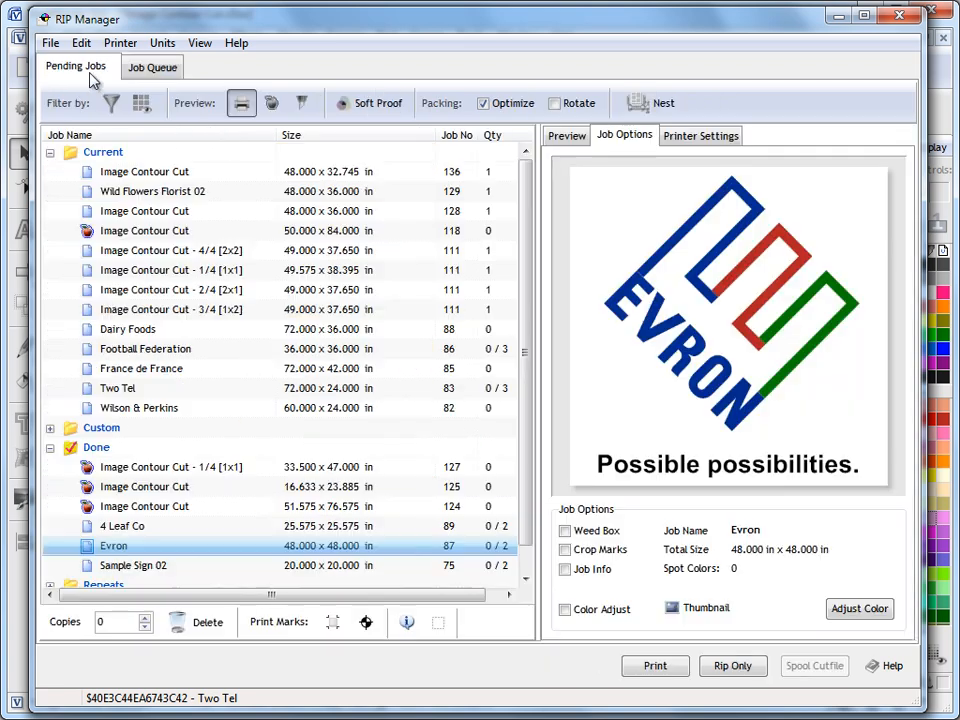
pyautogui.click(195, 349)
pyautogui.click(194, 338)
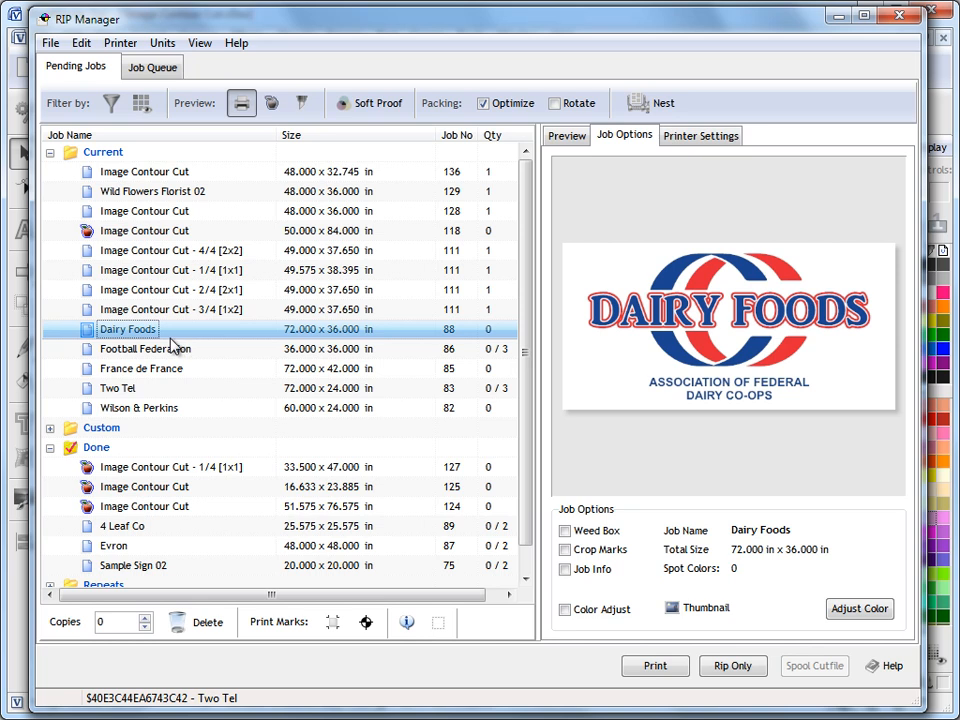
pyautogui.click(566, 138)
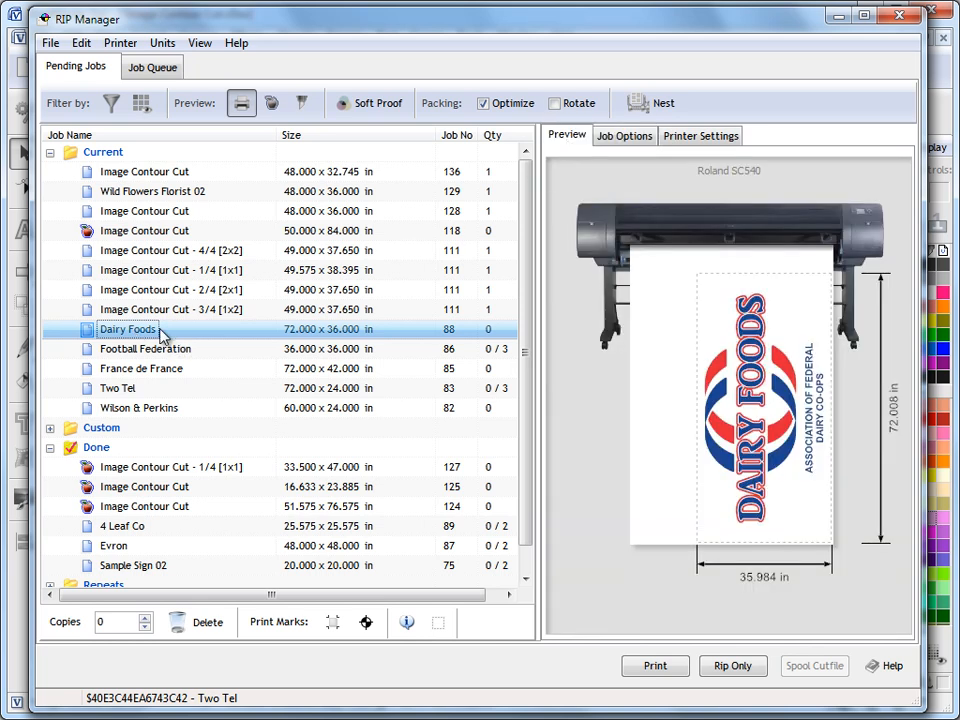
pyautogui.click(735, 665)
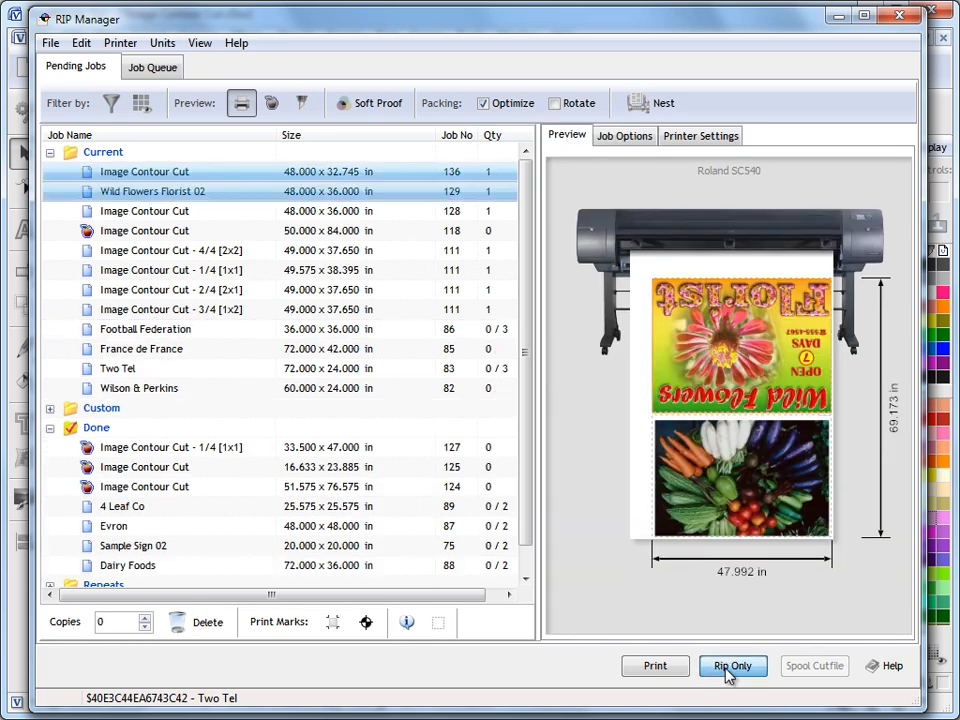
# Step: Start ripping the queued Dairy Foods job by enabling Auto Rip, and abort the rip
pyautogui.click(143, 70)
pyautogui.click(288, 538)
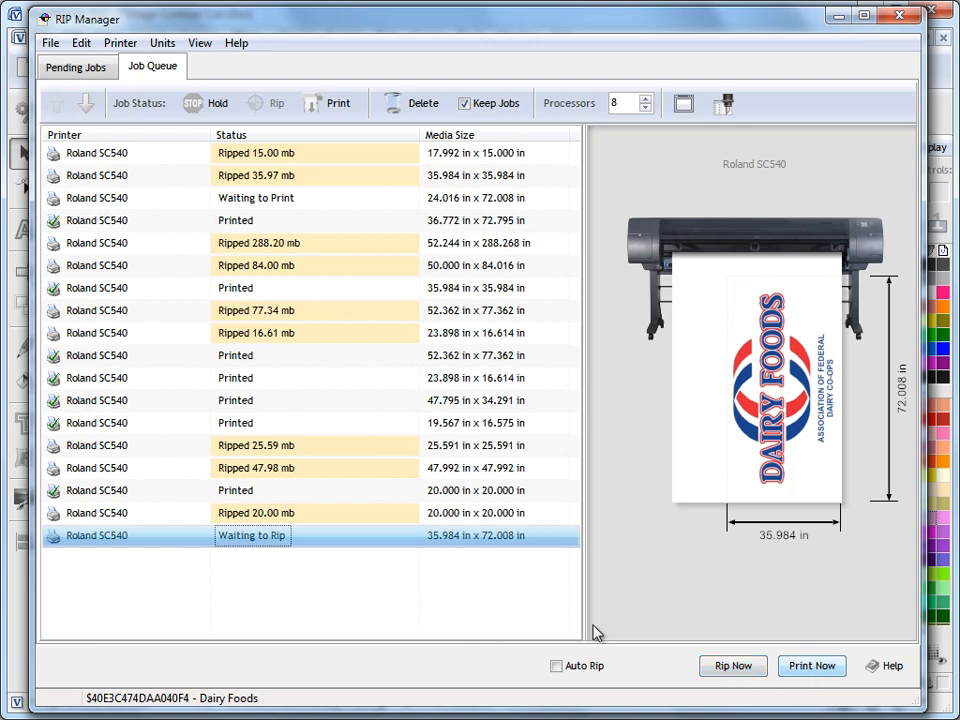
pyautogui.click(556, 666)
pyautogui.moveTo(499, 349); pyautogui.dragTo(133, 291)
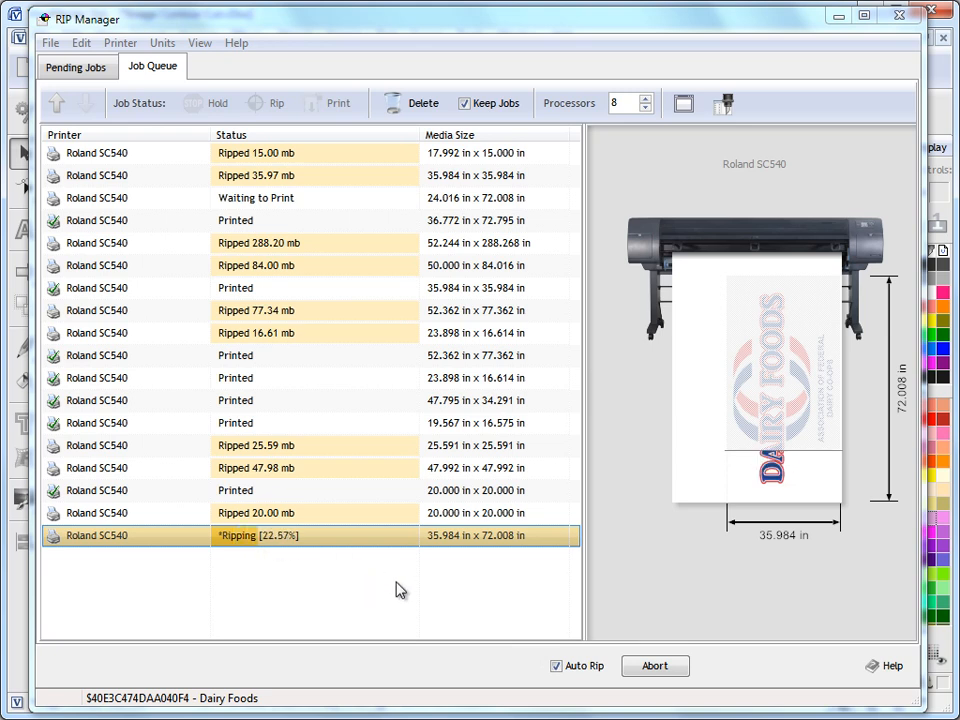
pyautogui.click(664, 670)
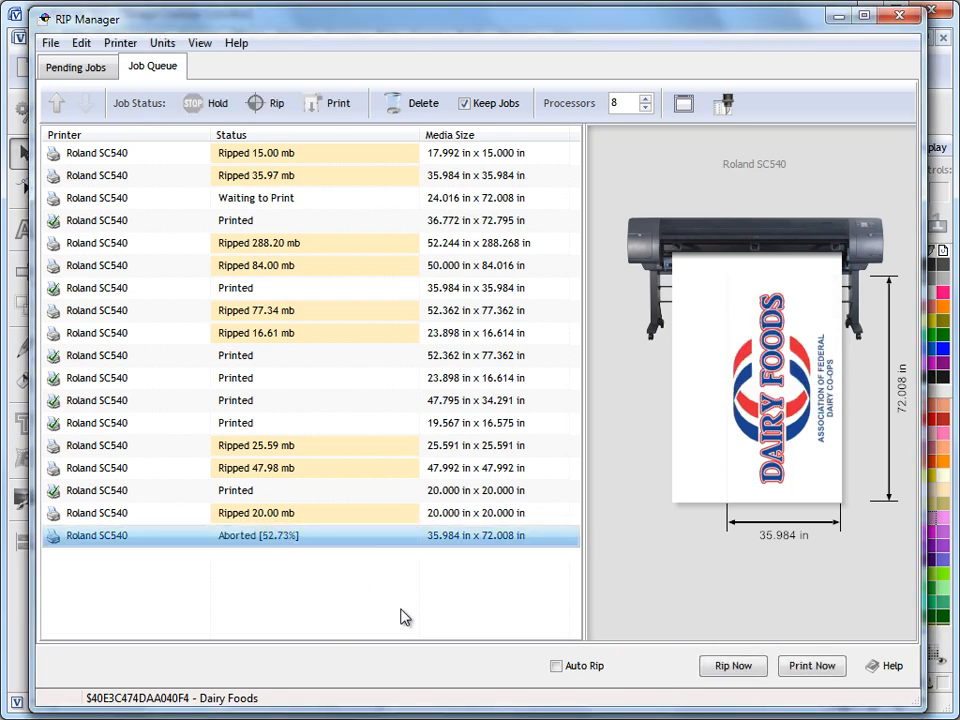
# Step: Rip the aborted Dairy Foods job again on its own and abort it partway through
pyautogui.click(370, 490)
pyautogui.click(363, 406)
pyautogui.click(306, 537)
pyautogui.click(740, 672)
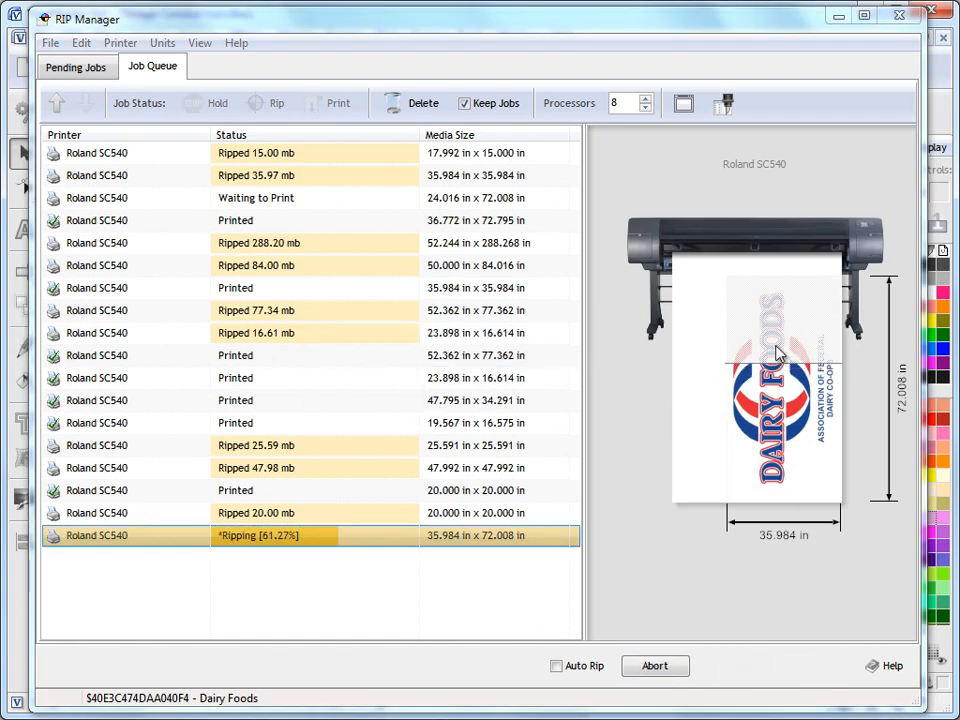
pyautogui.click(655, 666)
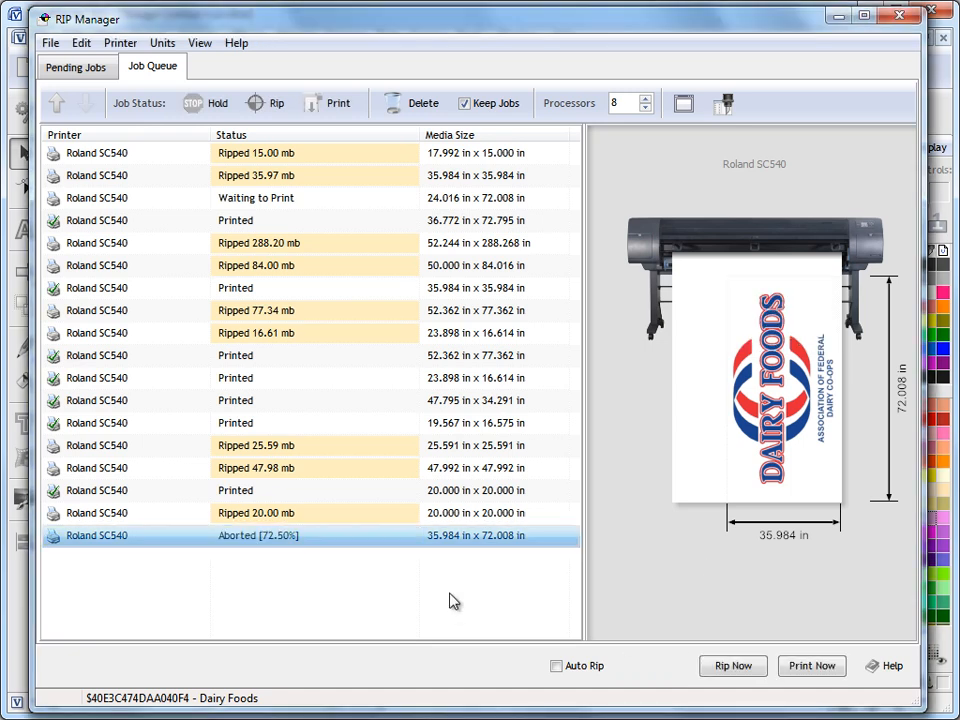